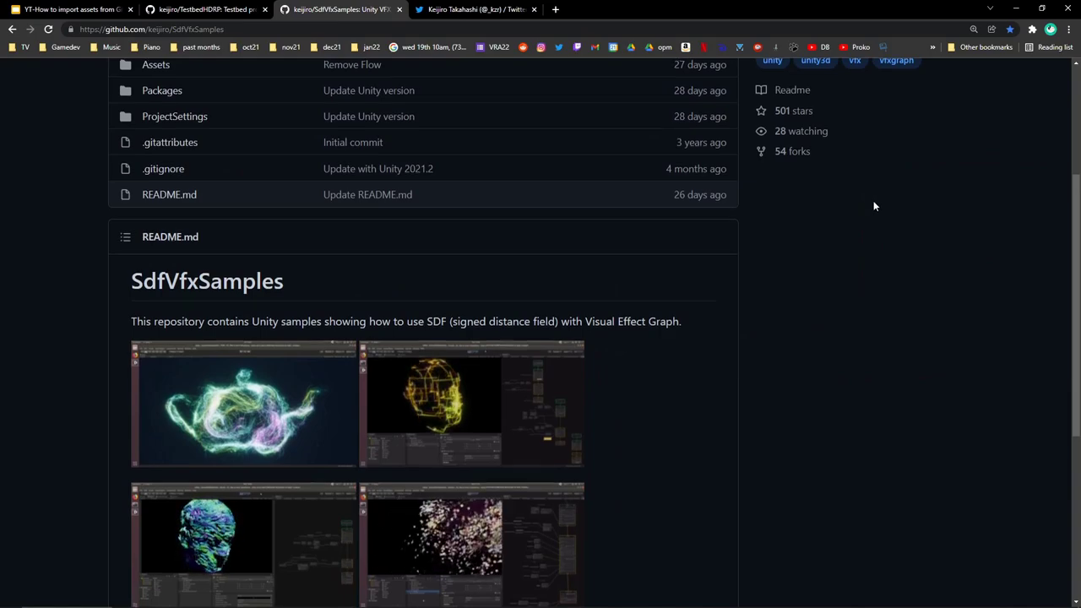
- Check the SdfVfxSamples repository's Download ZIP option on GitHub, then dismiss the Code dropdown
scroll(873, 200, "up", 3)
left_click(715, 220)
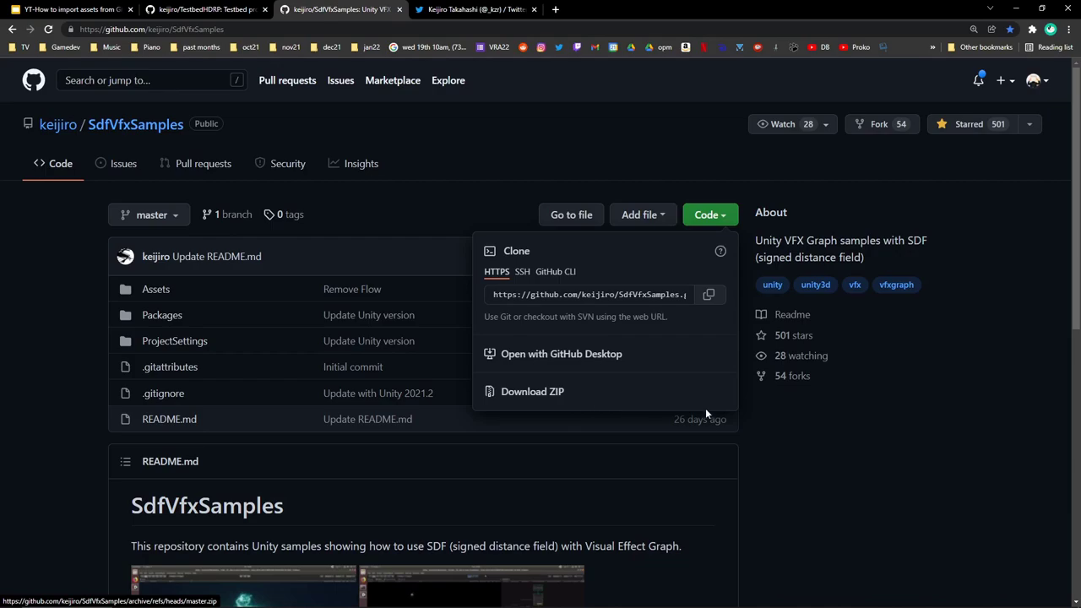
left_click(969, 481)
- Add the SdfVfxSamples-master folder from Desktop/New folder (3) to Unity Hub and open it
key("alt+Tab")
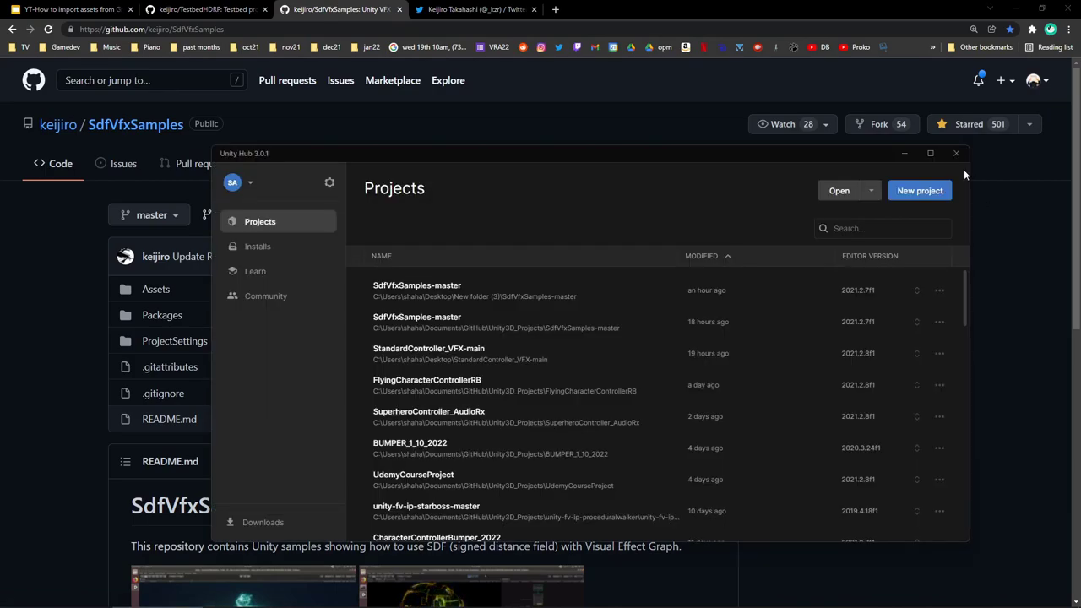
left_click(873, 192)
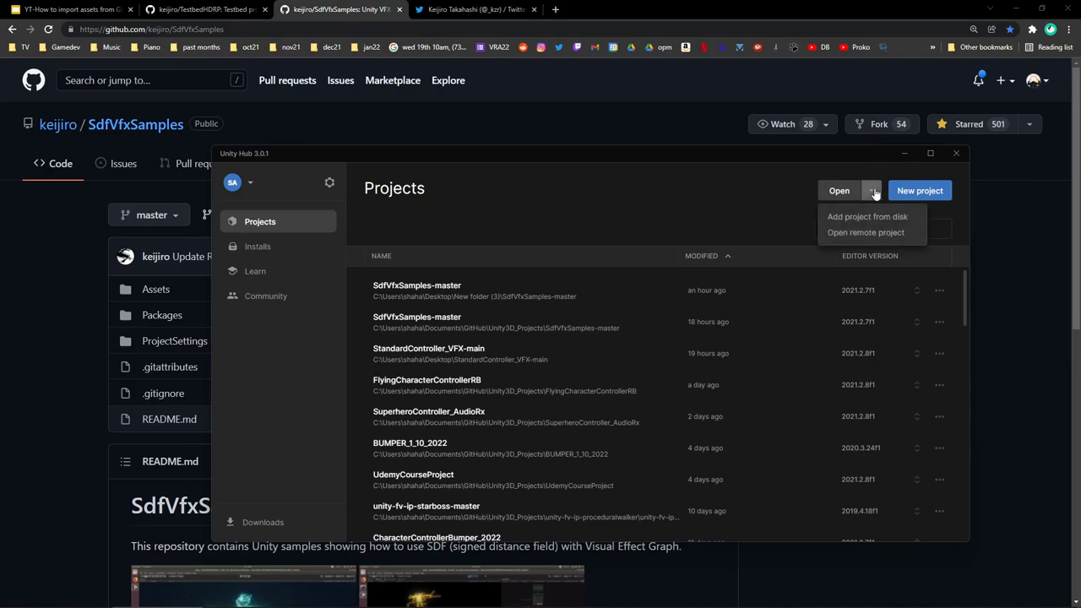
left_click(863, 216)
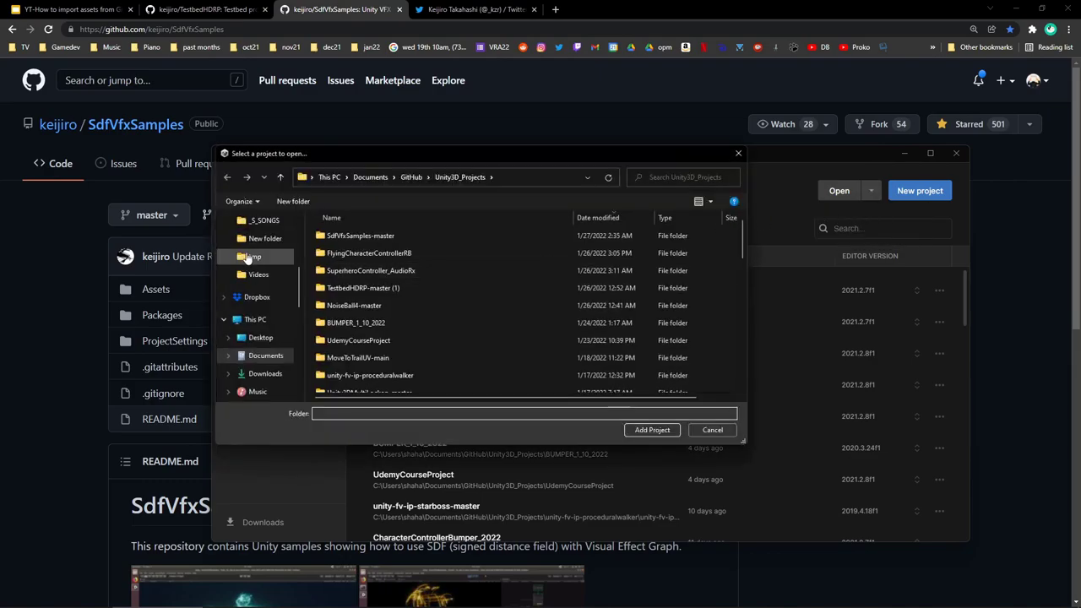
scroll(258, 338, "down", 3)
left_click(260, 391)
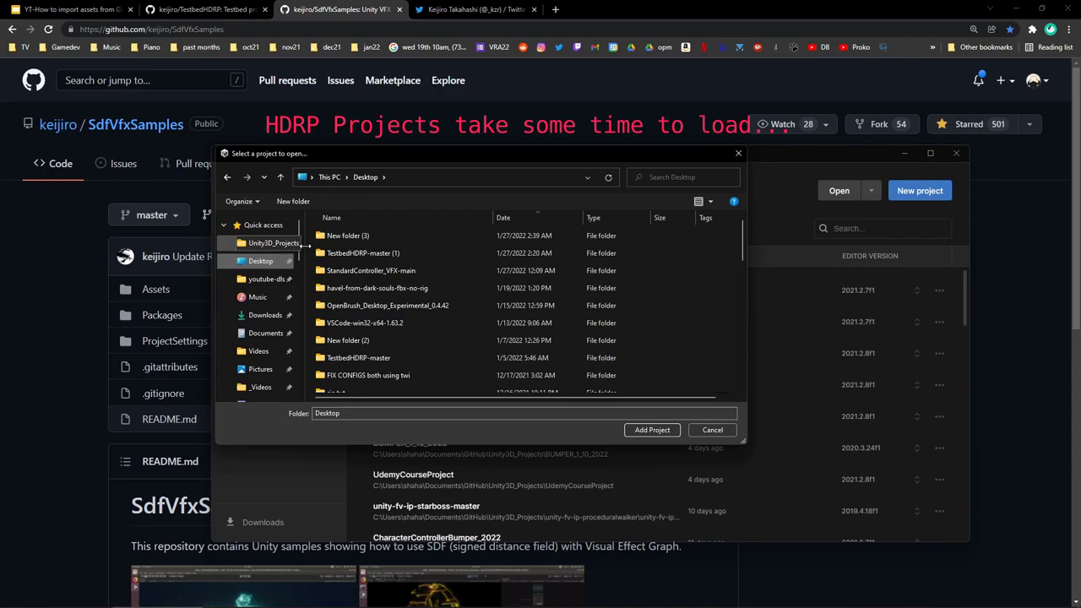
left_click(394, 238)
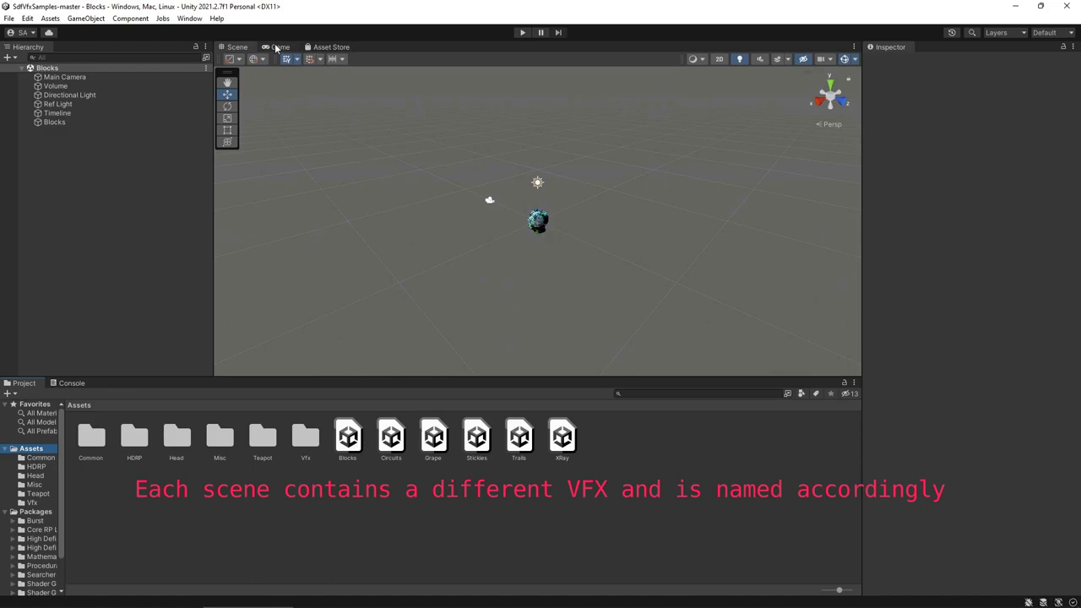
- Dock the Game view below the Scene view, make it taller, and open the Trails scene
left_click_drag(276, 48, 424, 314)
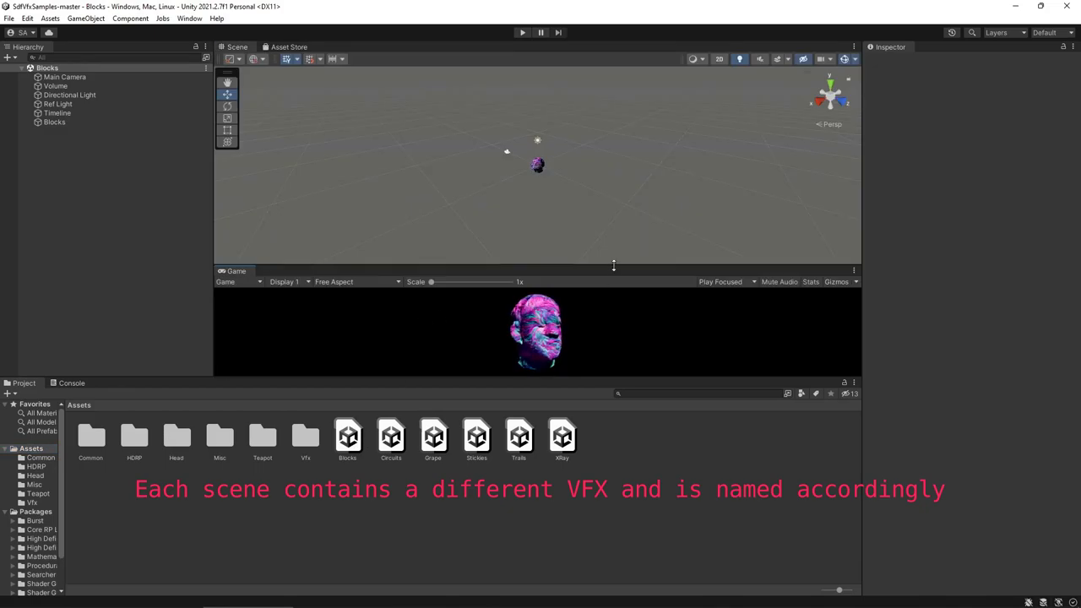
left_click_drag(613, 265, 615, 206)
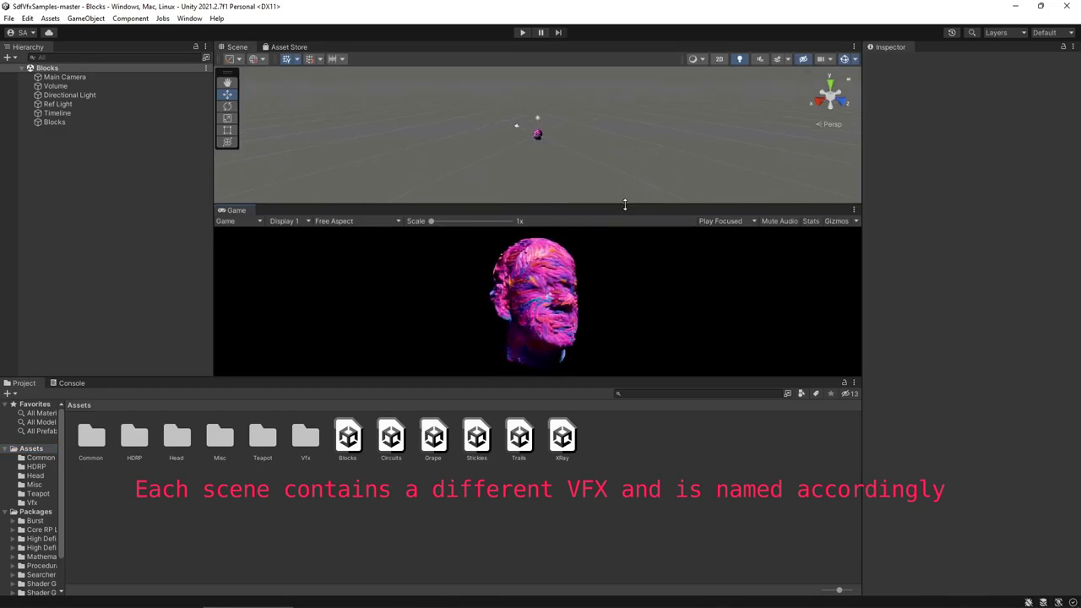
double_click(524, 440)
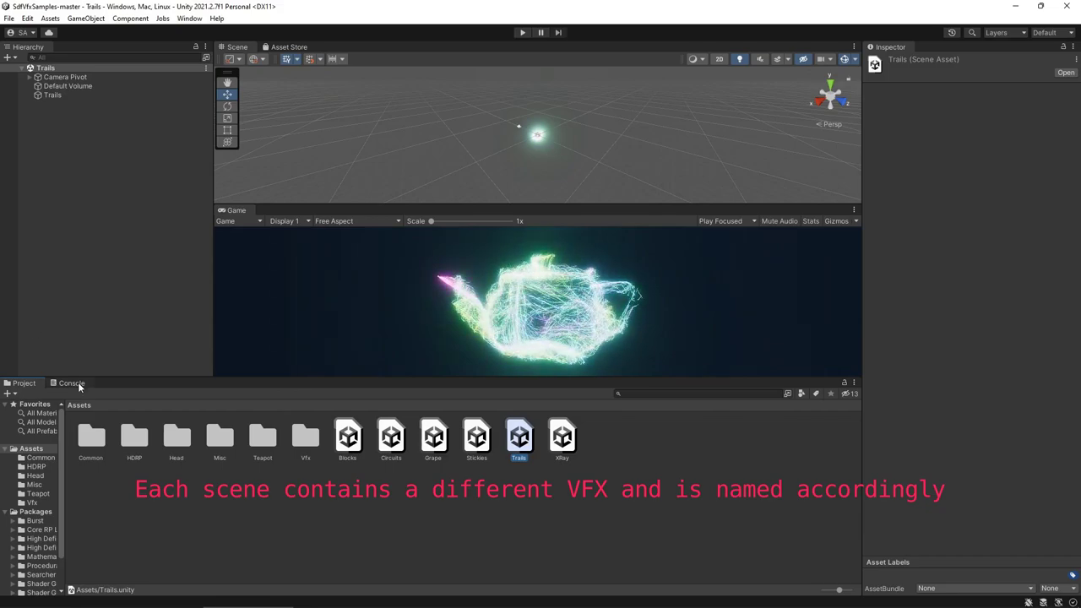
- Dock the Console under the Hierarchy and the Project panel top-left in One Column Layout
left_click_drag(79, 382, 60, 354)
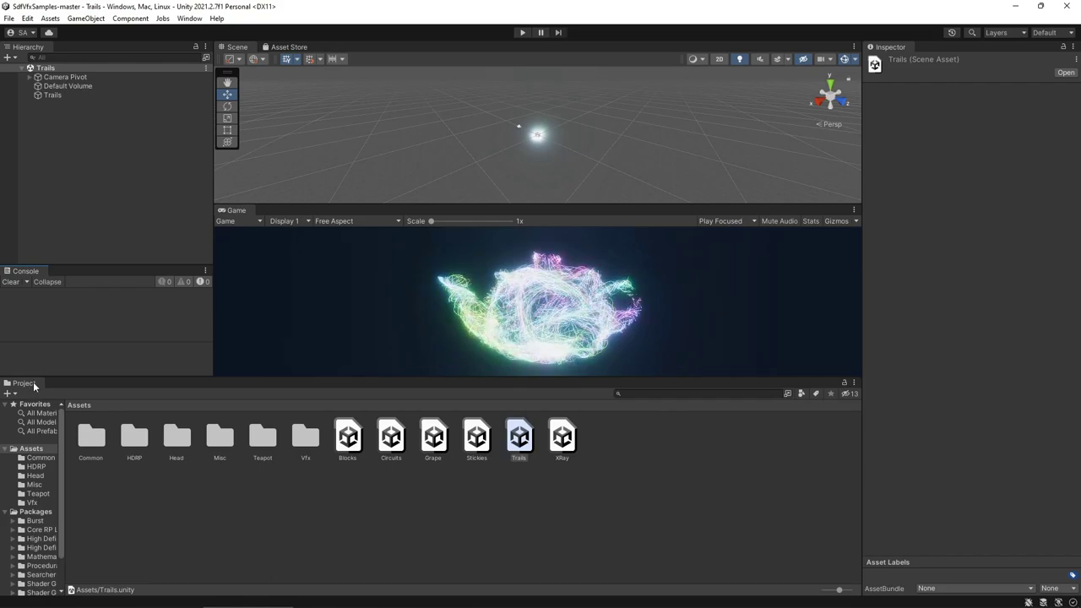
left_click_drag(24, 383, 26, 147)
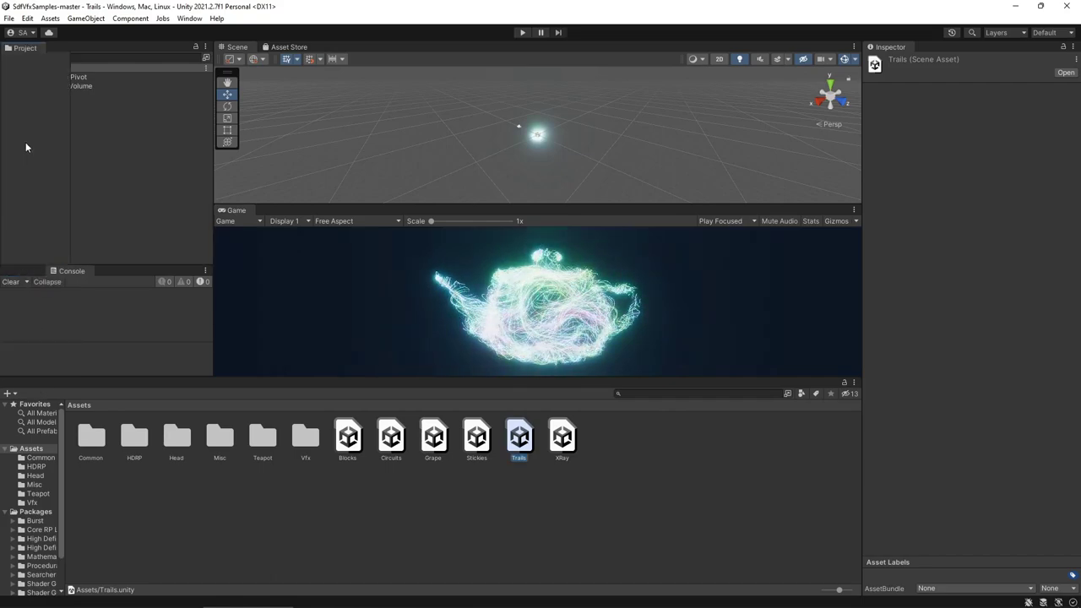
left_click(63, 47)
left_click(78, 58)
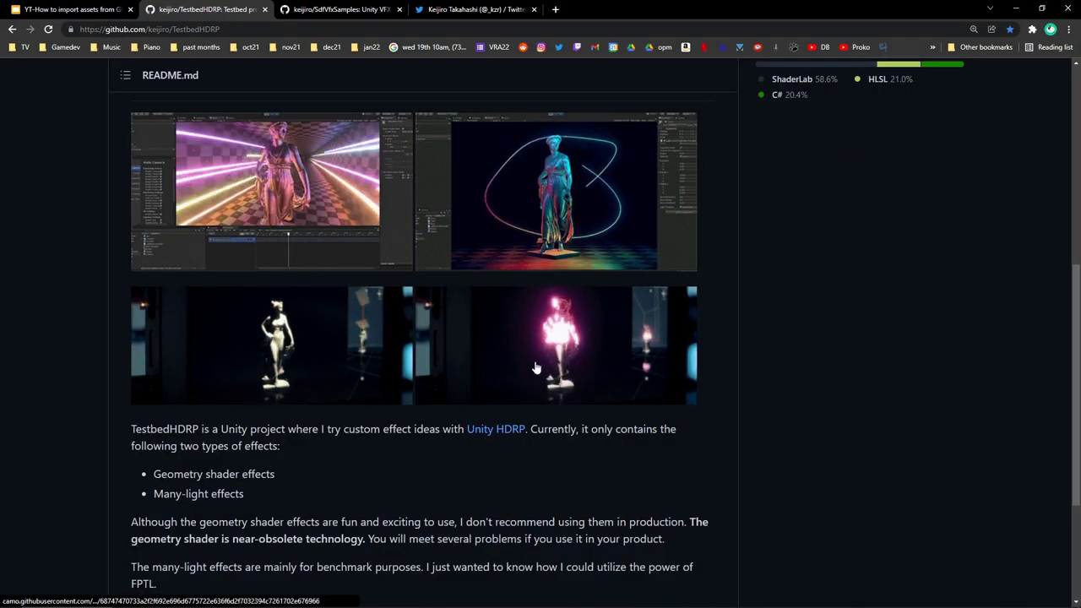
- Show the TestbedHDRP repository's download options on GitHub
scroll(536, 368, "up", 4)
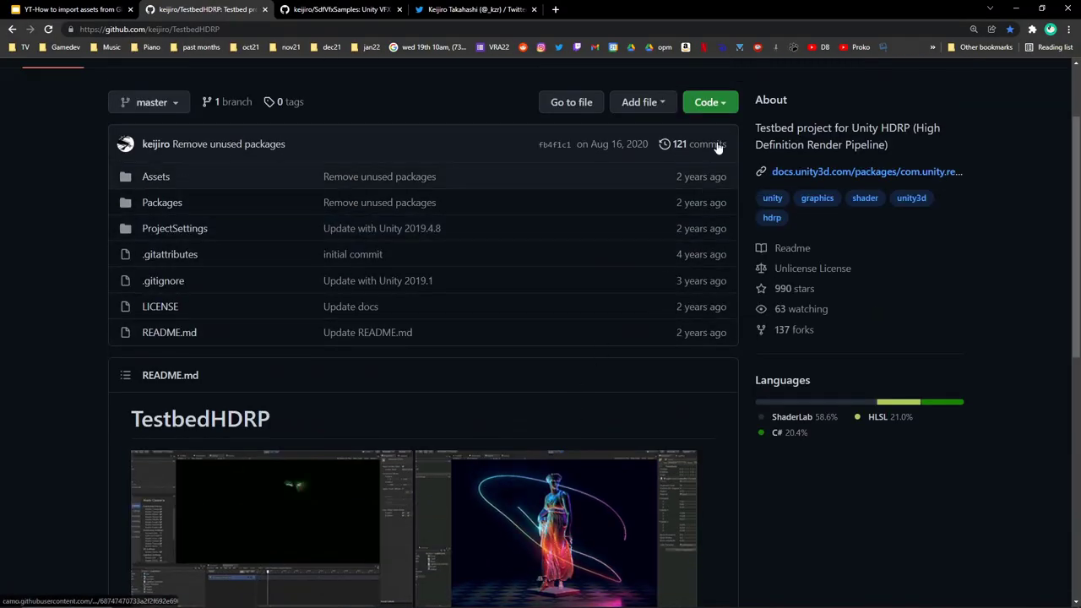
scroll(717, 147, "up", 2)
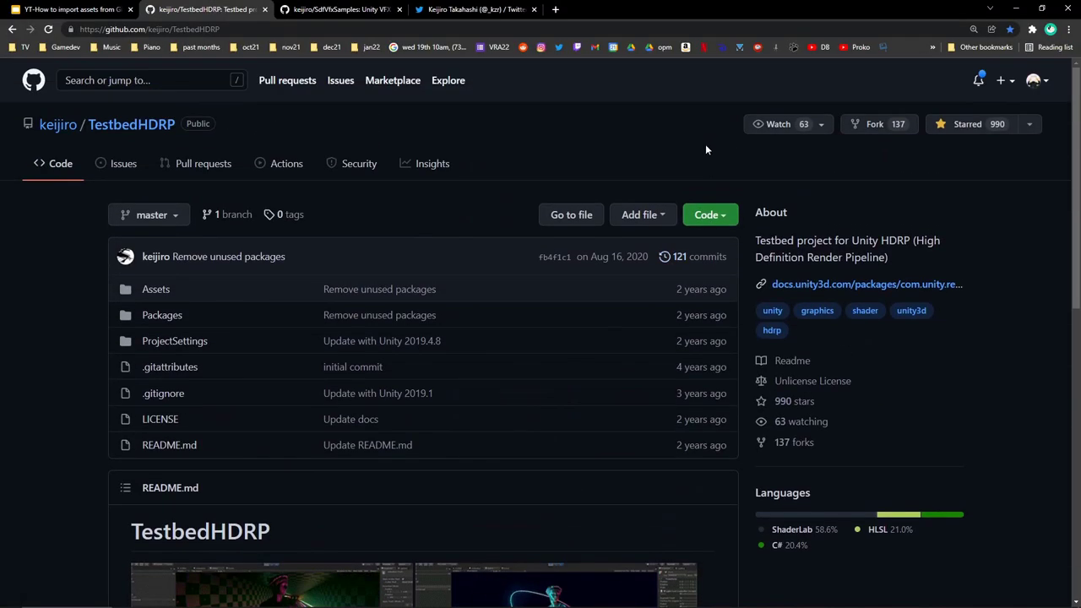
left_click(728, 215)
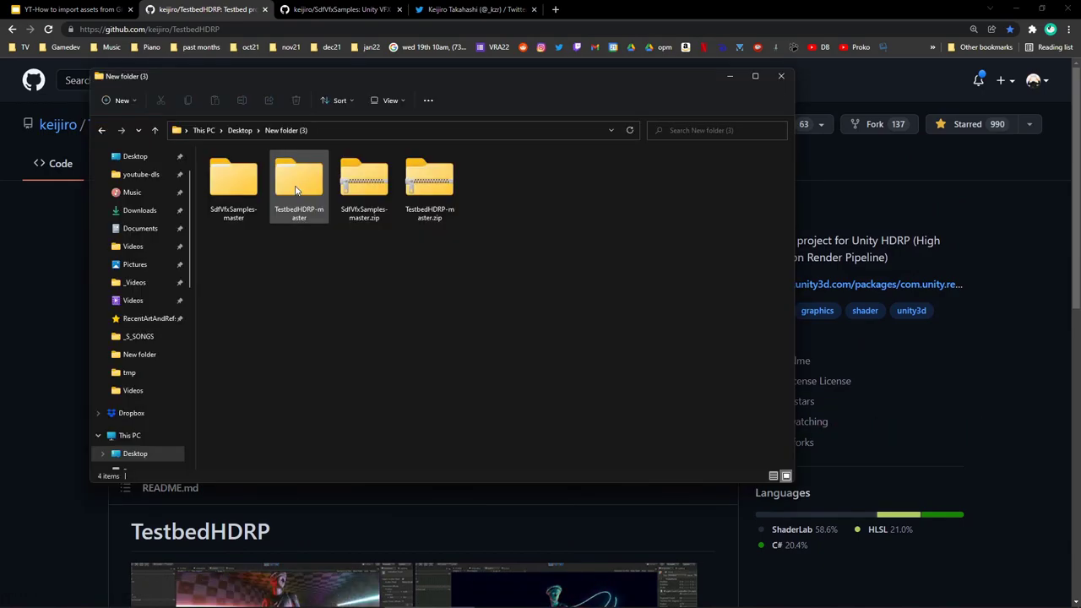
- Copy the CustomShader folder from TestbedHDRP-master/Assets into SdfVfxSamples-master/Assets
double_click(295, 189)
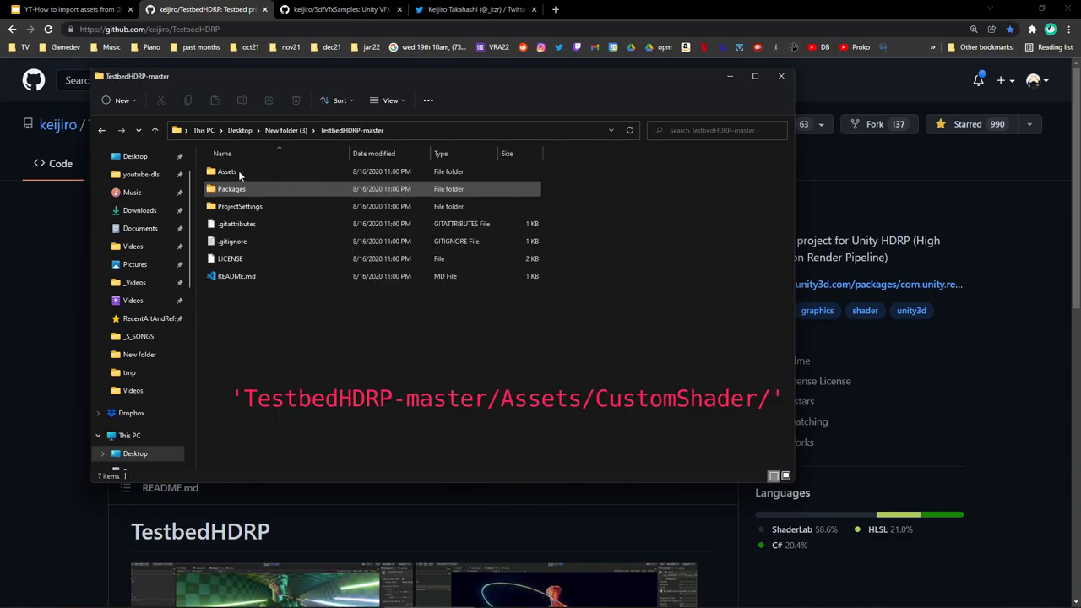
double_click(237, 171)
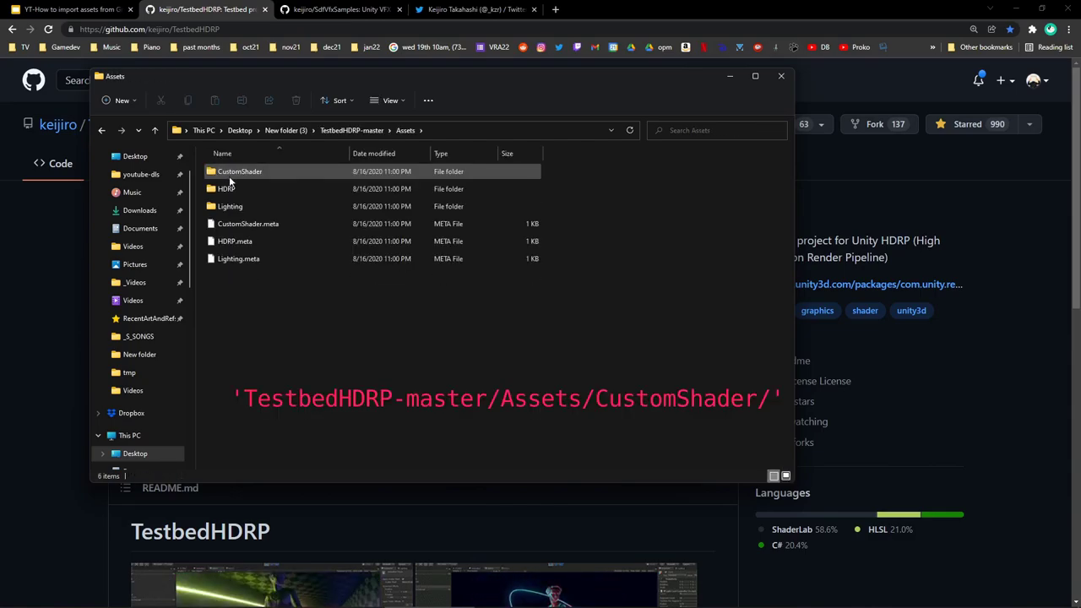
right_click(233, 172)
left_click(267, 184)
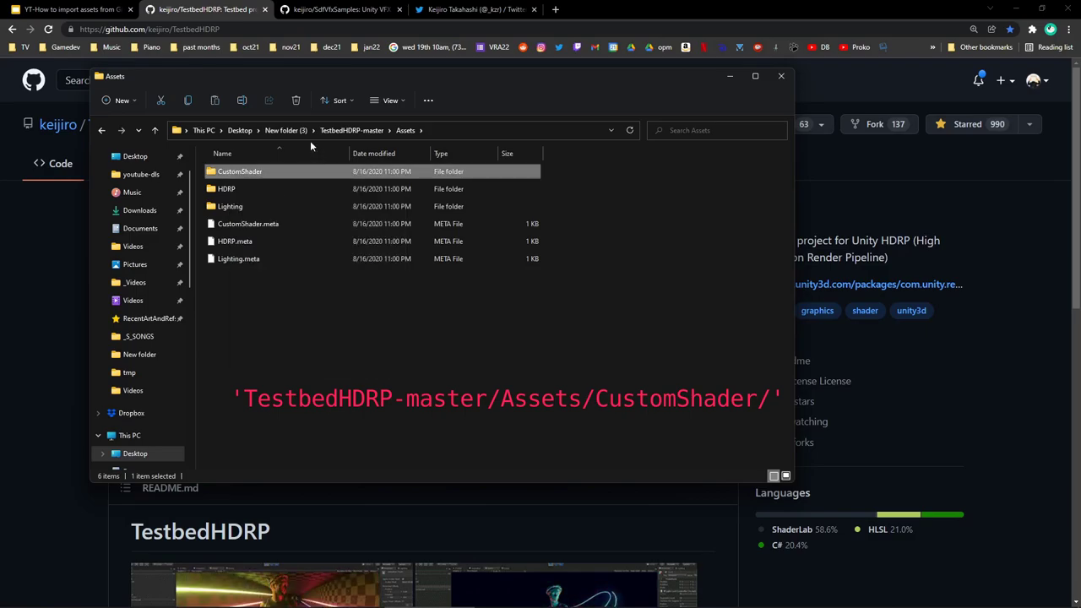
left_click(285, 130)
double_click(239, 183)
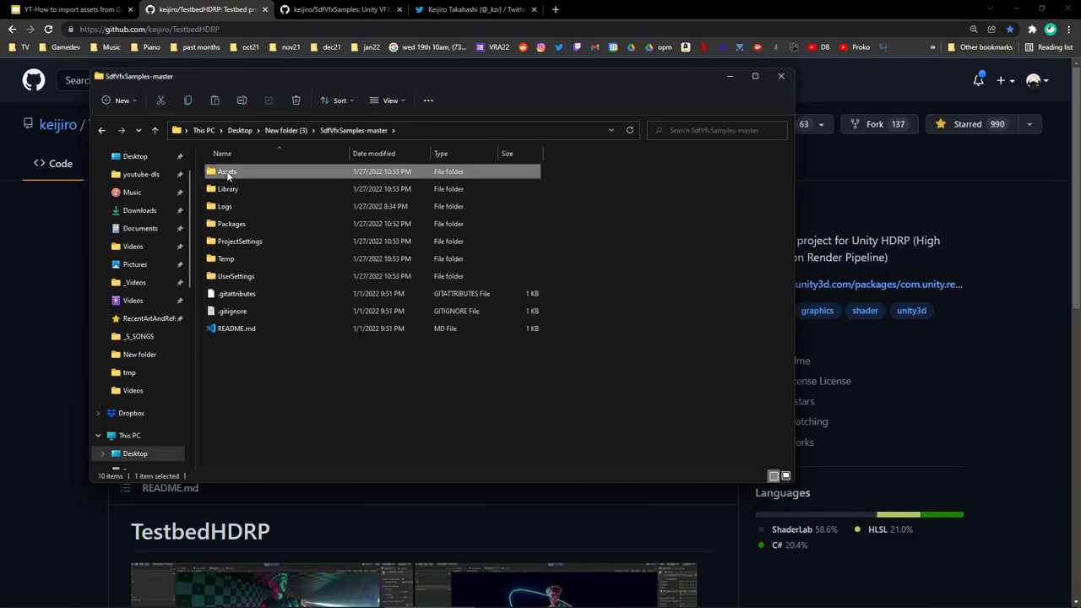
double_click(228, 173)
right_click(205, 174)
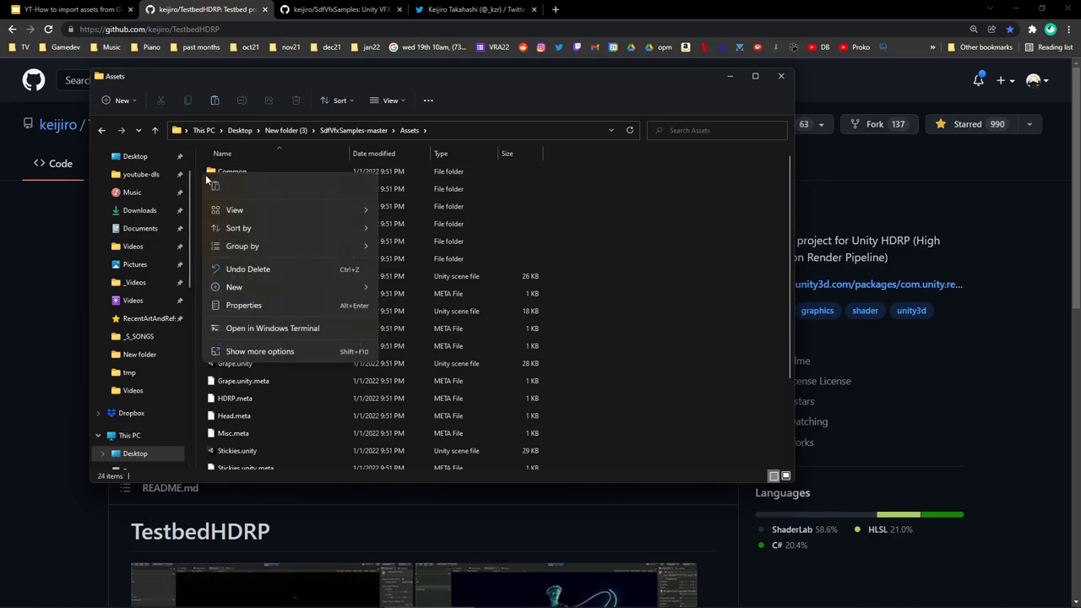
left_click(279, 189)
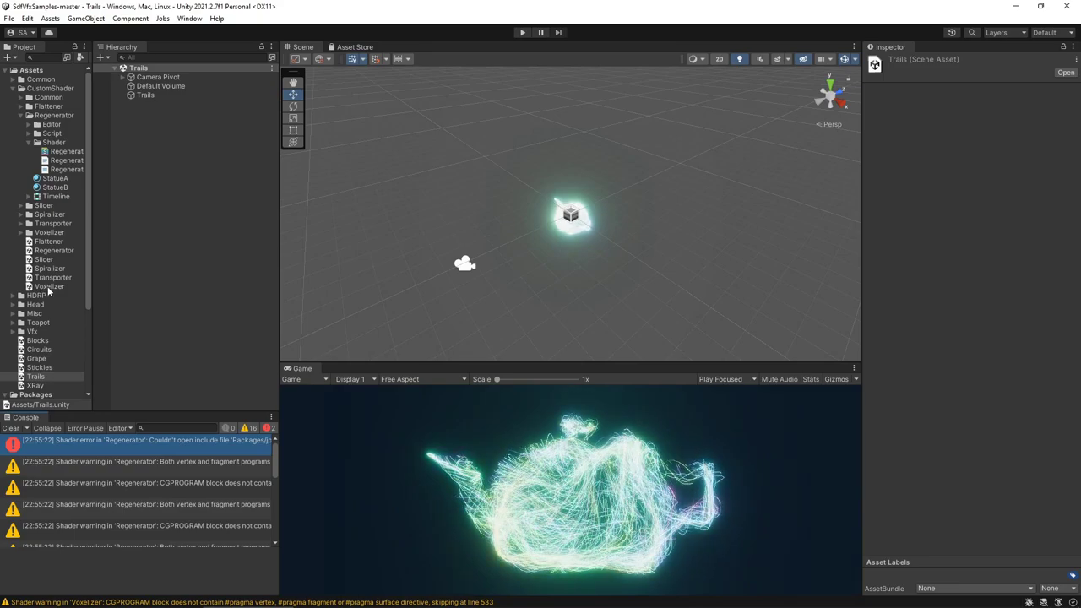
- Open the CustomShader Voxelizer scene and run it to watch the voxel effect
double_click(48, 288)
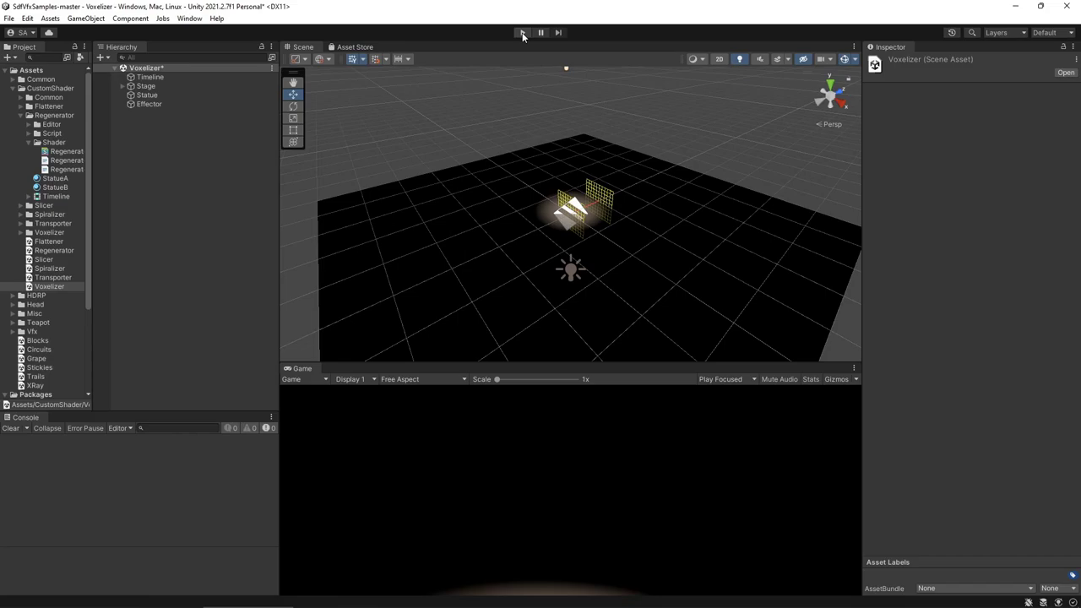
left_click(522, 33)
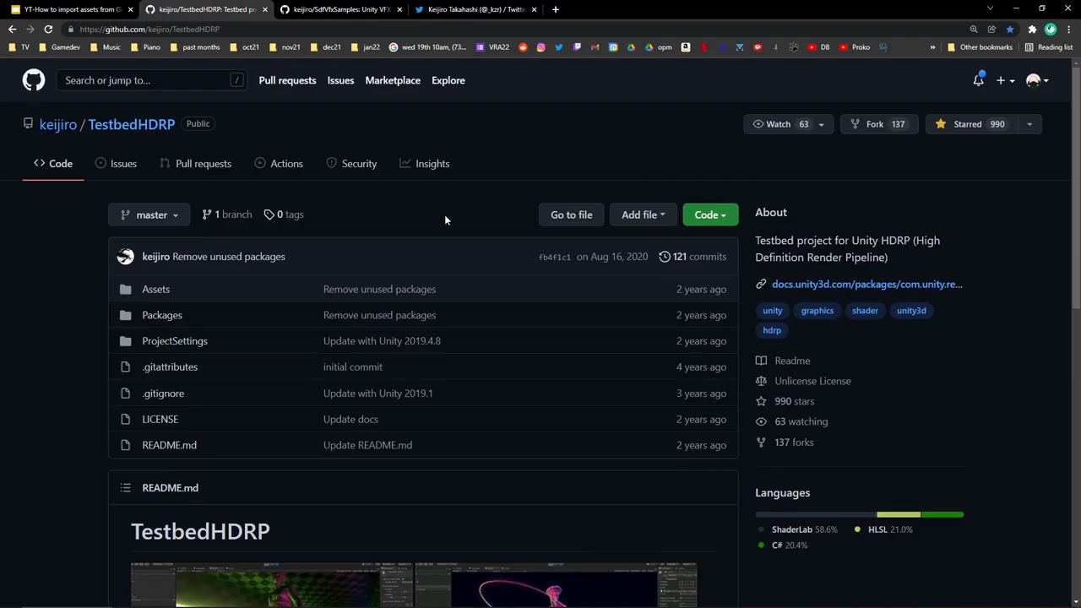
- Select the scopedRegistries block in TestbedHDRP's Packages/manifest.json on GitHub, then return to Unity
left_click(165, 315)
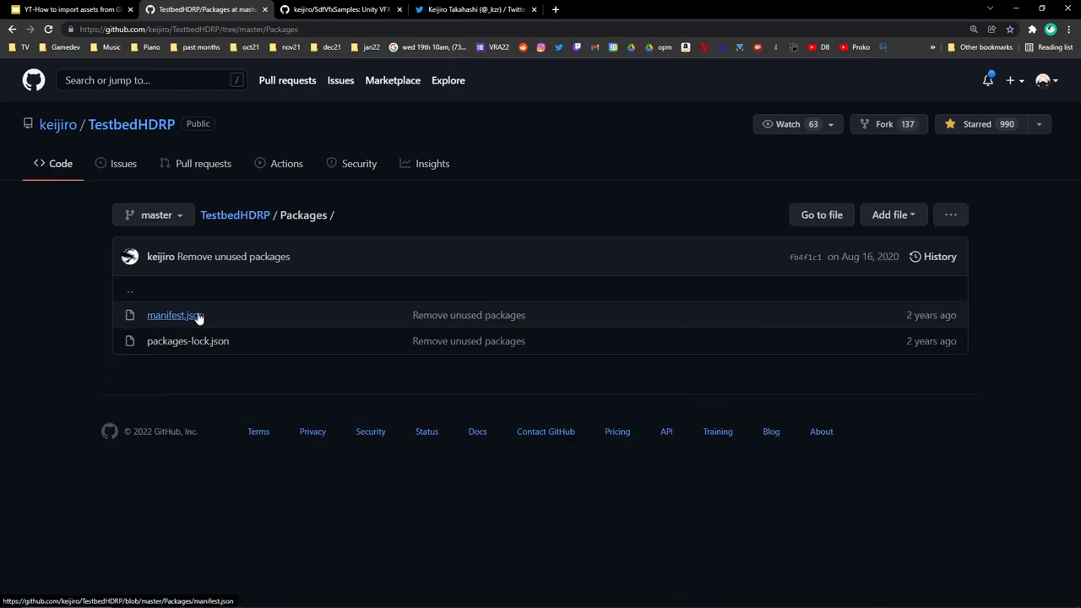
left_click(197, 315)
scroll(412, 414, "down", 1)
scroll(413, 413, "down", 2)
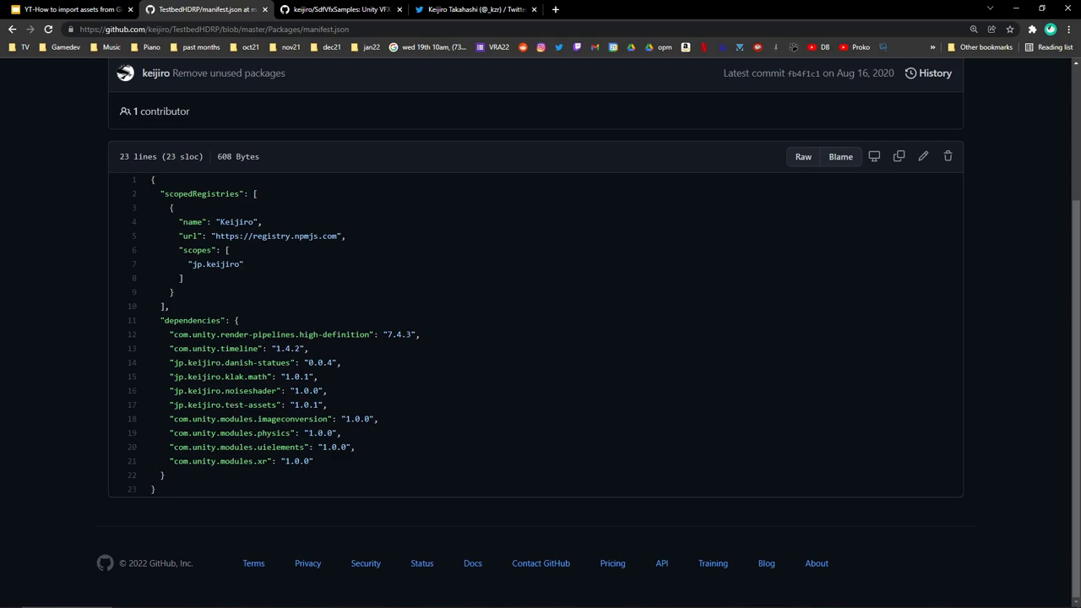
left_click_drag(159, 194, 195, 294)
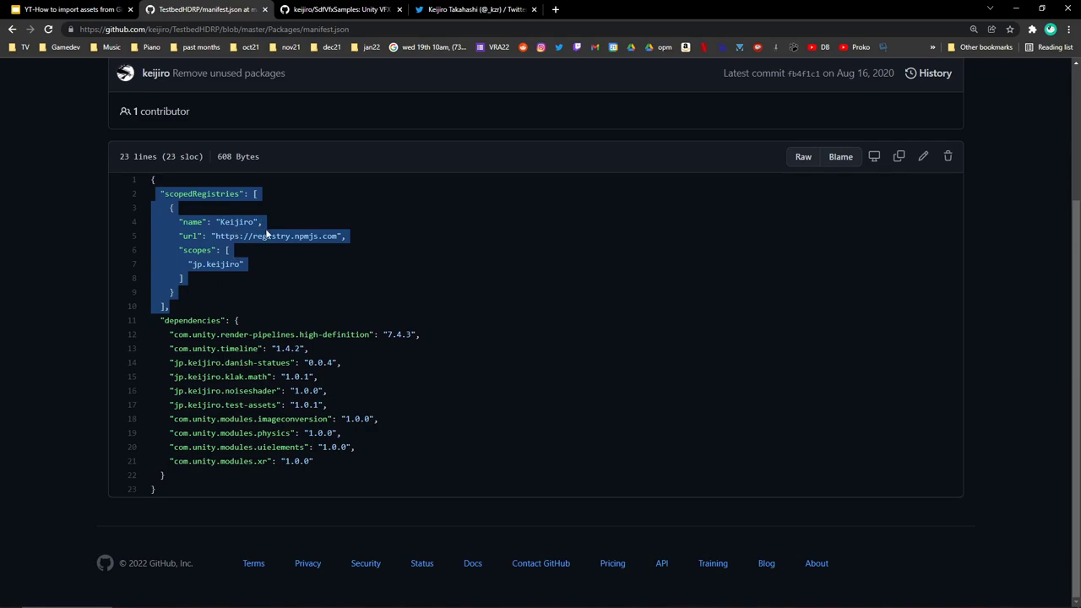
scroll(262, 245, "up", 2)
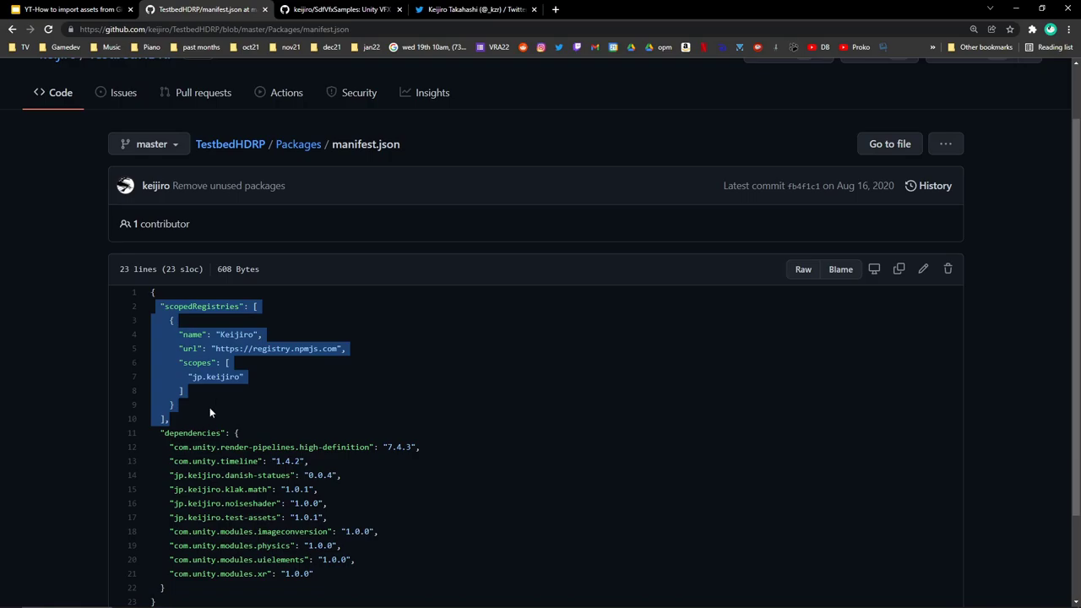
scroll(216, 402, "down", 1)
key("alt+Tab")
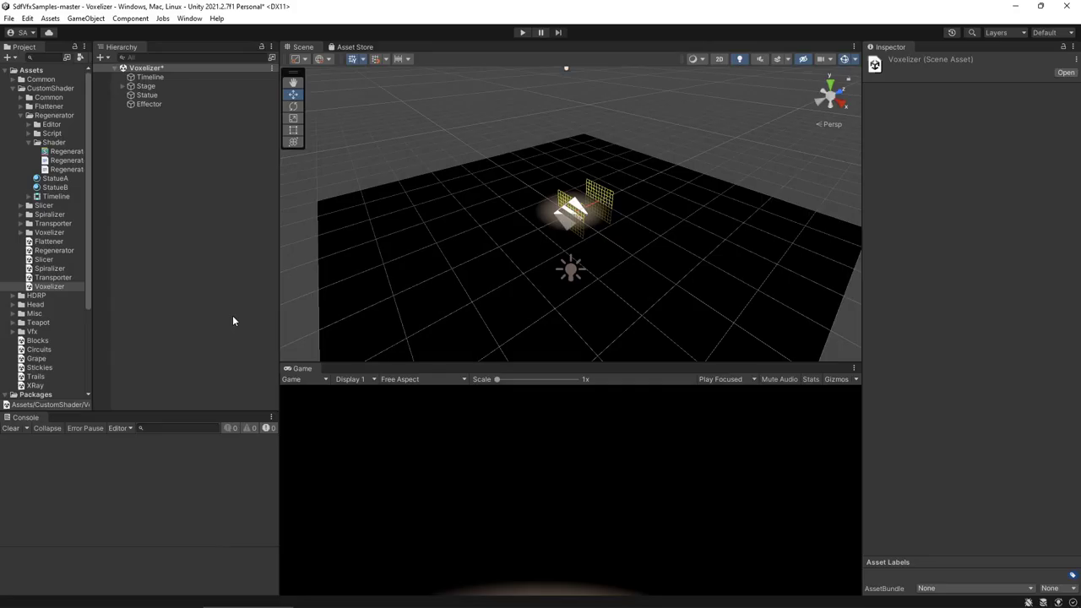
- From the Transporter folder, go to SdfVfxSamples-master/Packages and open manifest.json in VS Code
right_click(50, 227)
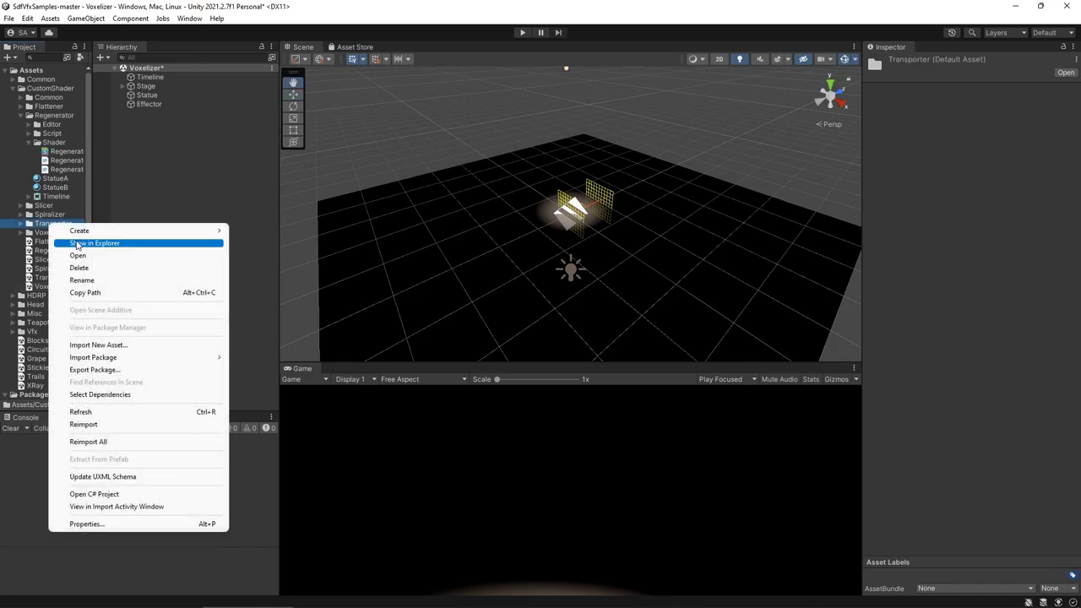
left_click(76, 244)
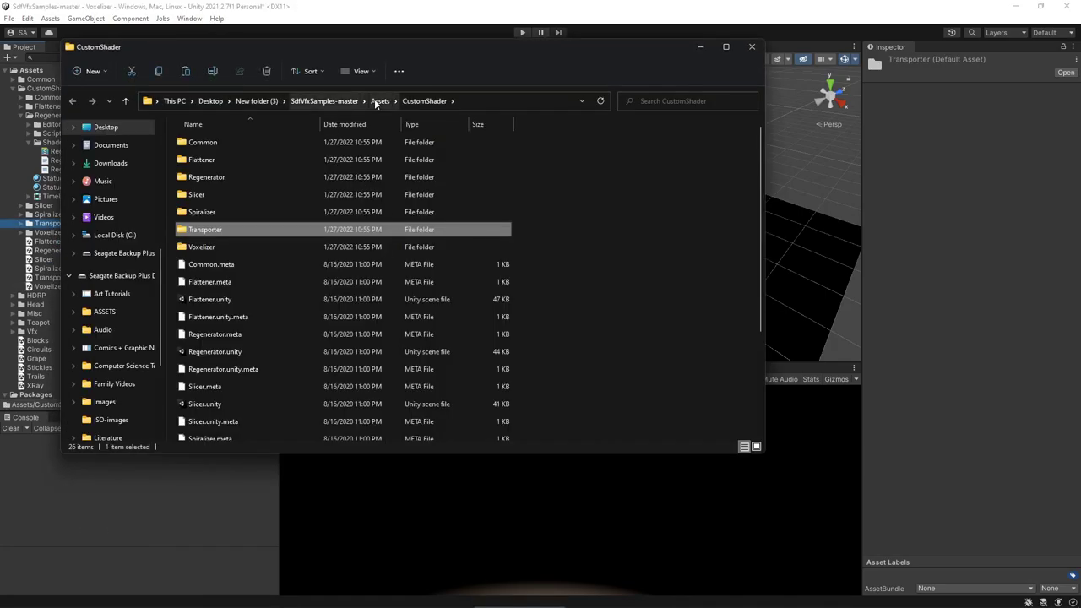
left_click(381, 101)
left_click(350, 101)
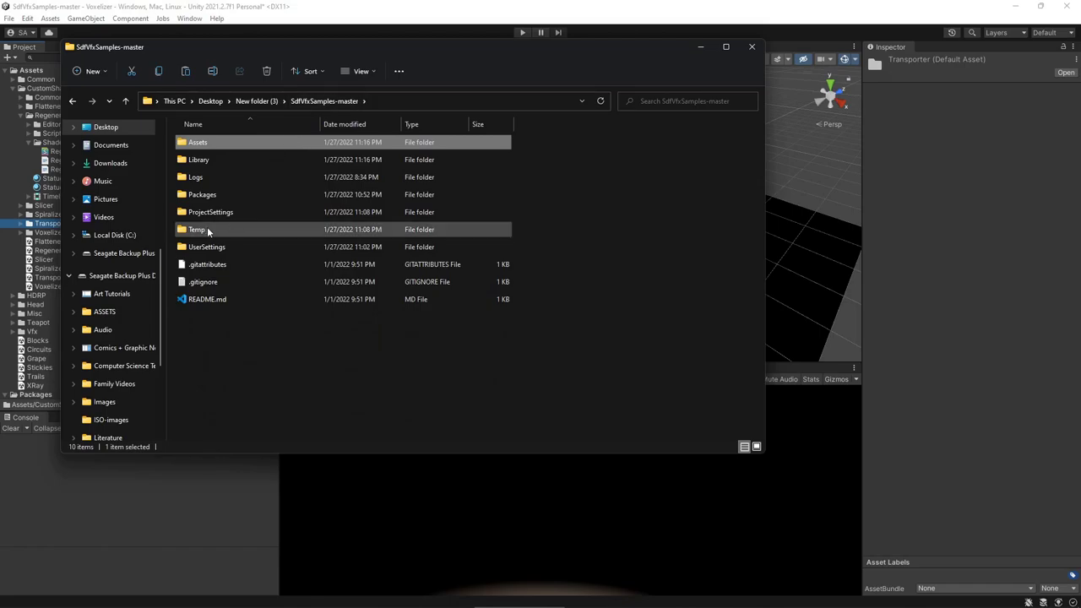
left_click(201, 195)
double_click(201, 196)
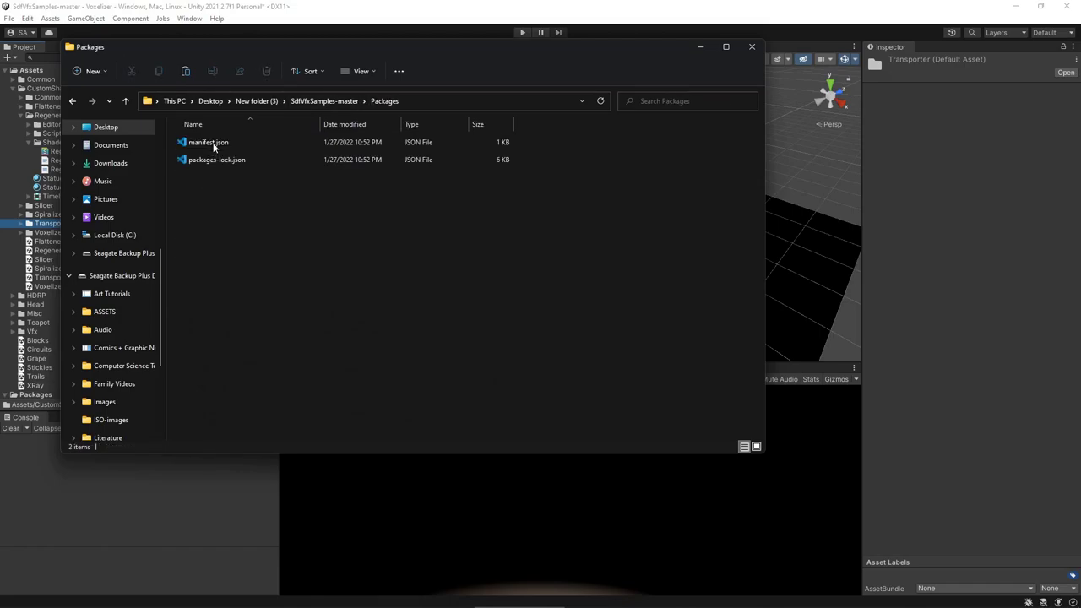
double_click(209, 142)
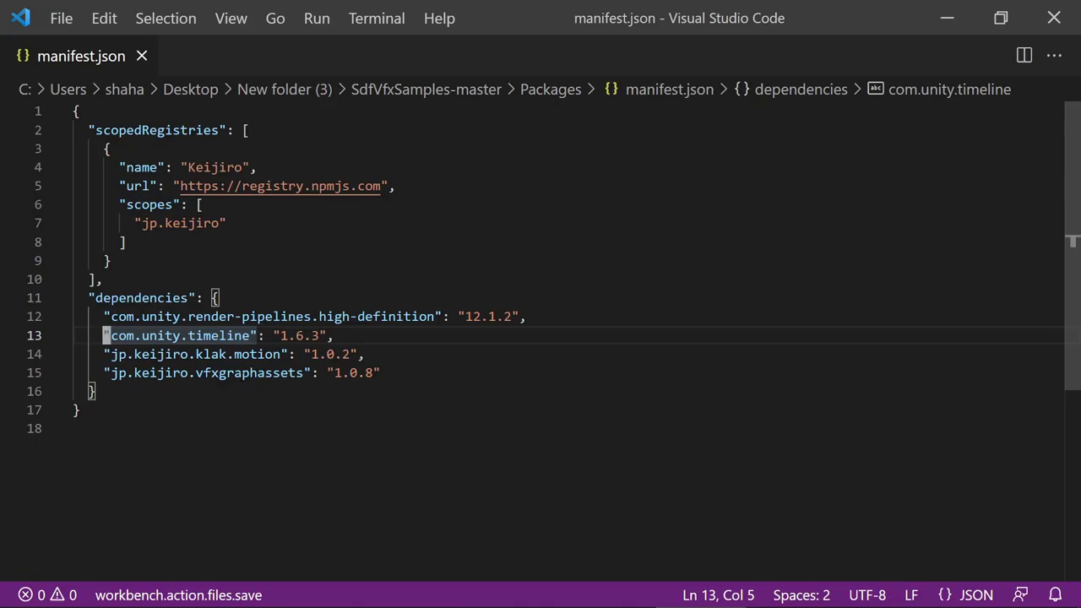
key("alt+Tab")
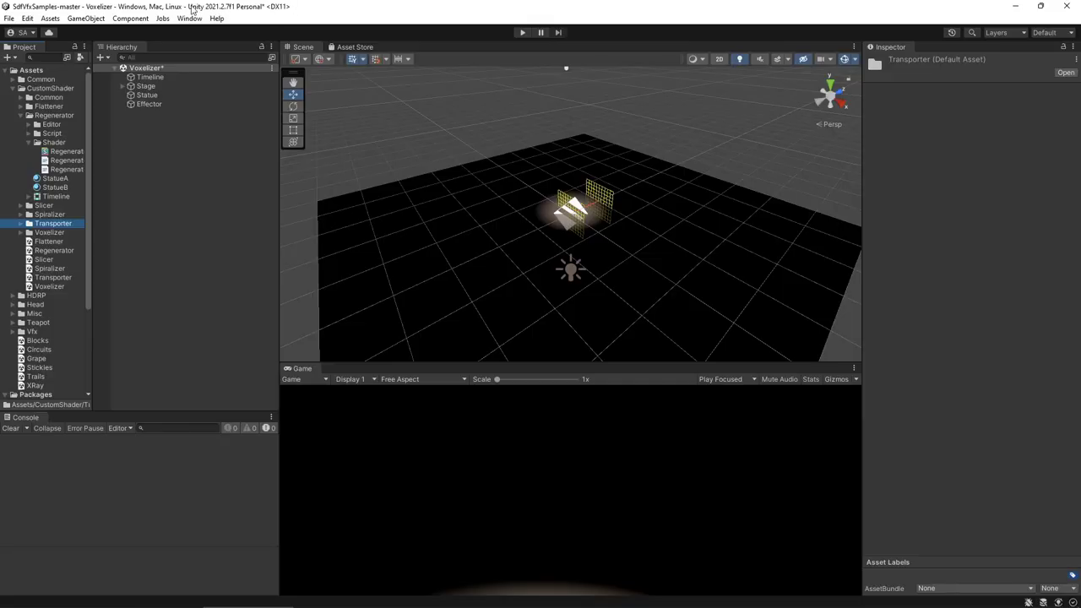
- Open the Package Manager from the Window menu and dock it into the main editor area
left_click(190, 18)
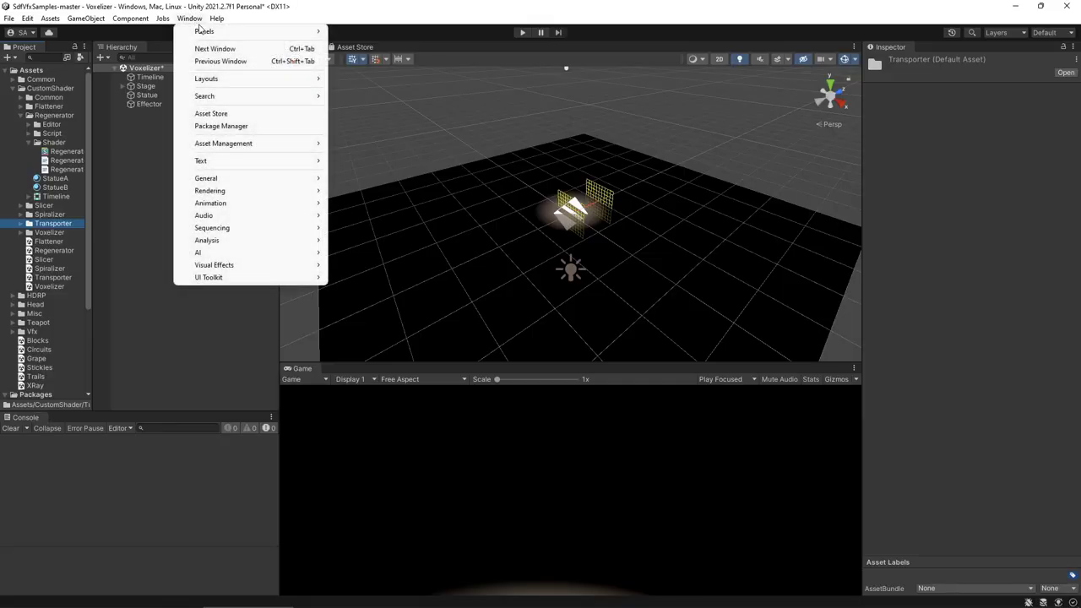
left_click(220, 127)
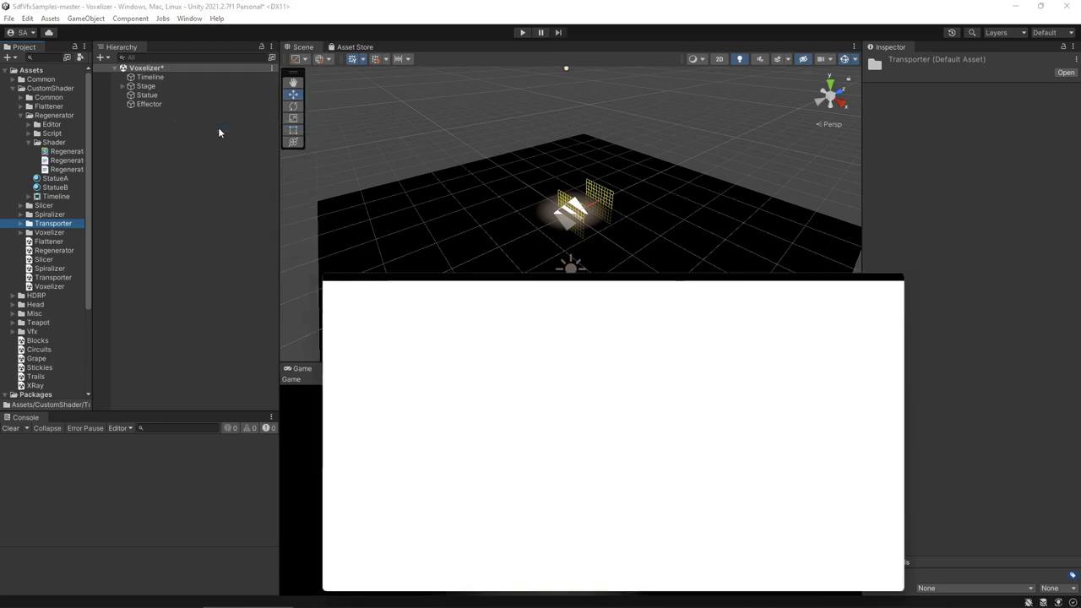
left_click_drag(355, 281, 422, 45)
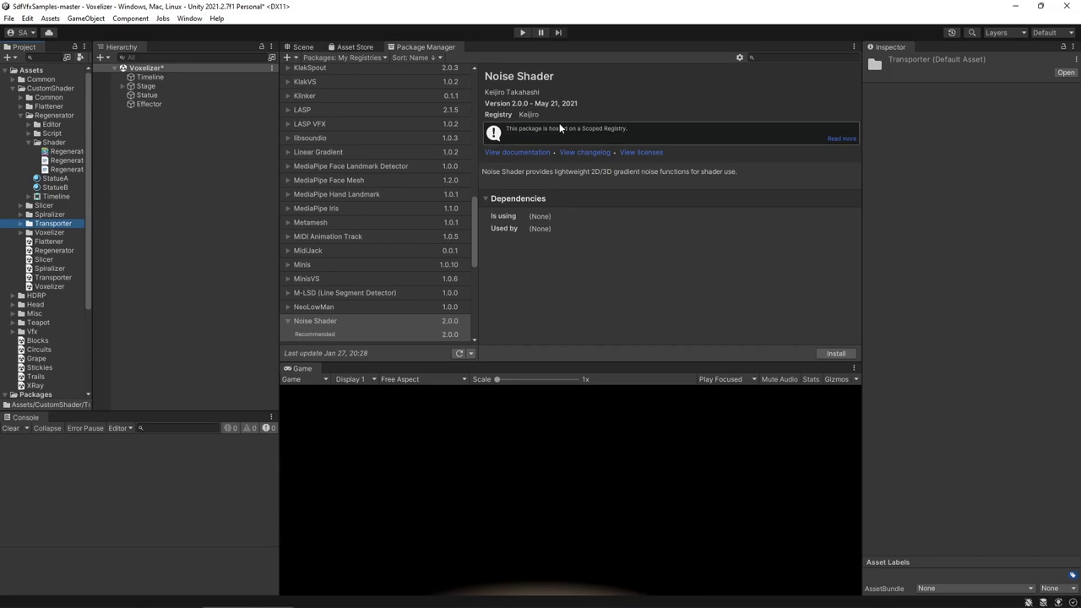
- Install the Danish statues package from My Registries
scroll(411, 162, "up", 10)
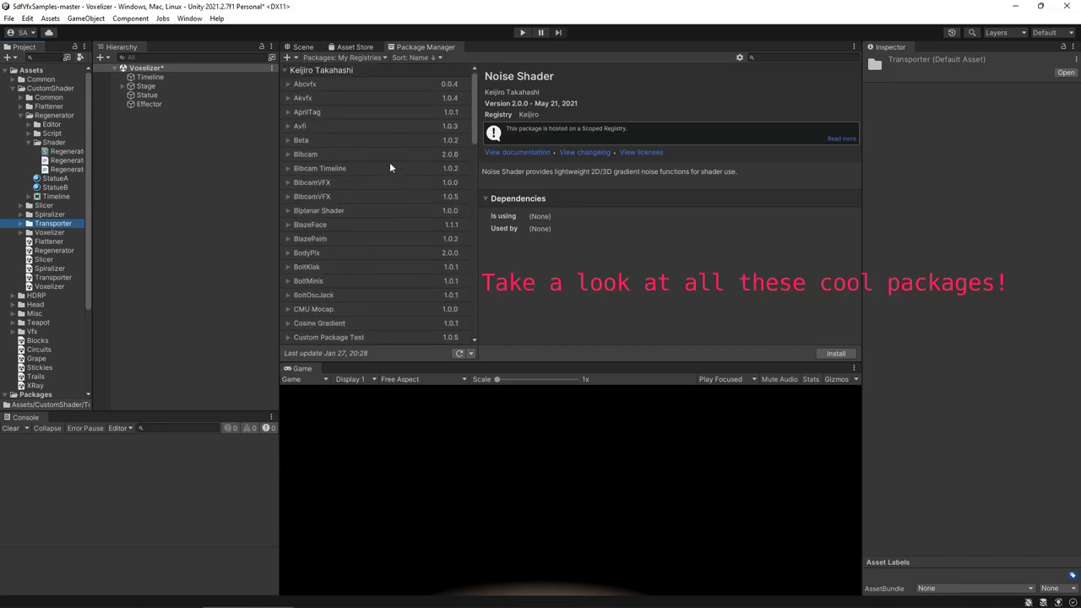
scroll(390, 216, "down", 3)
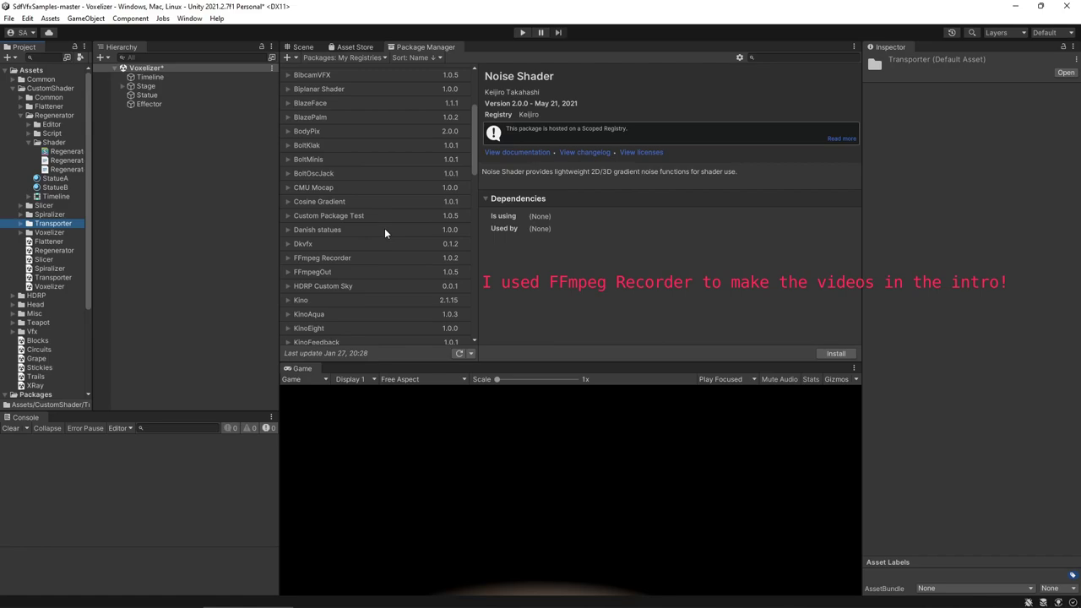
left_click(382, 229)
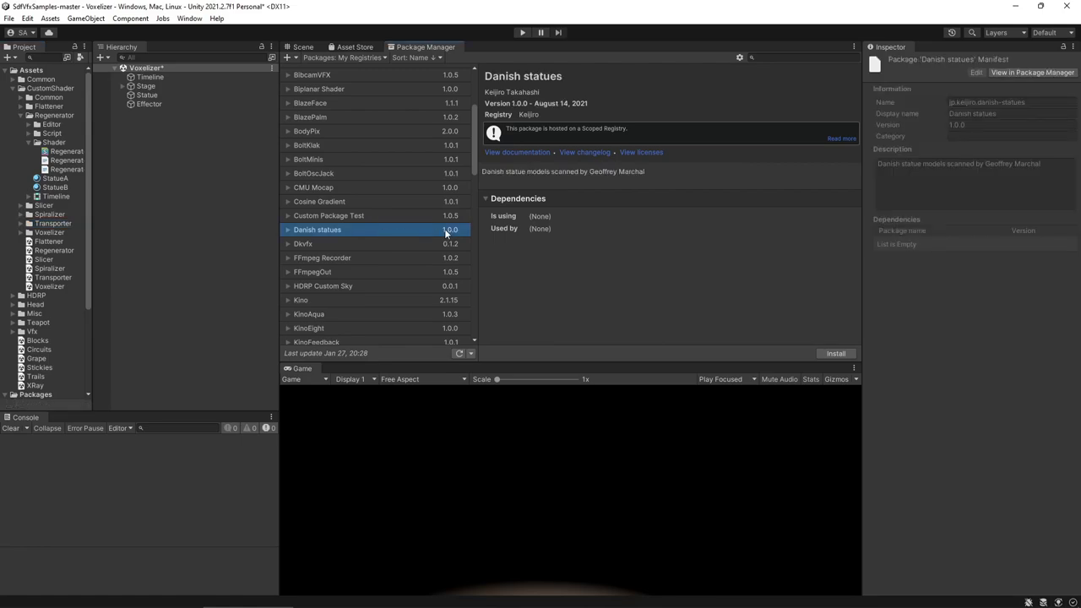
left_click(827, 353)
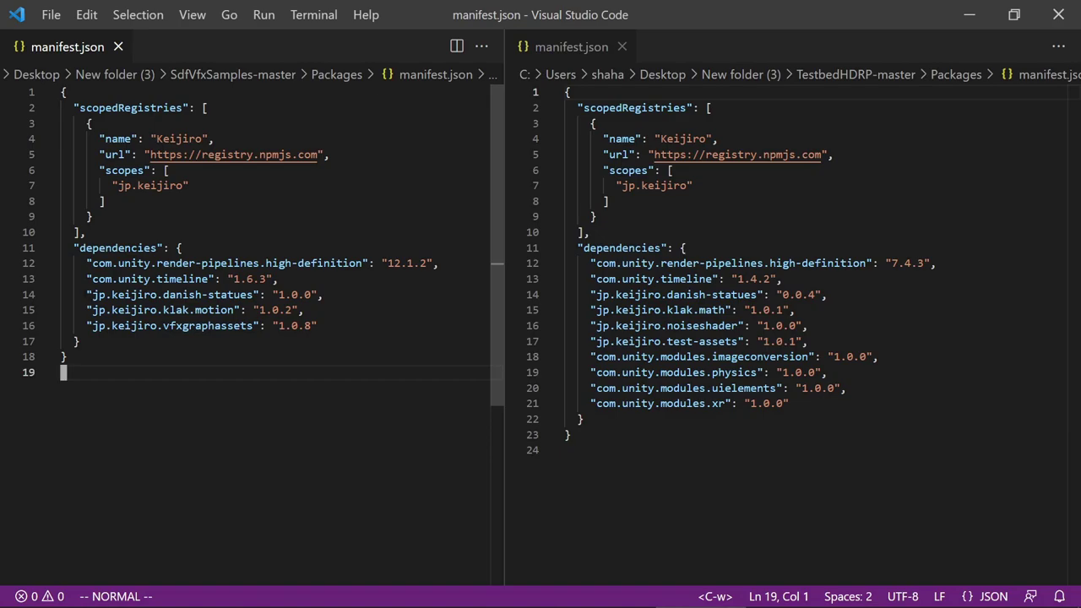
- Select the jp.keijiro.danish-statues 1.0.0 line in the project manifest, then return to Unity
left_click_drag(86, 295, 324, 295)
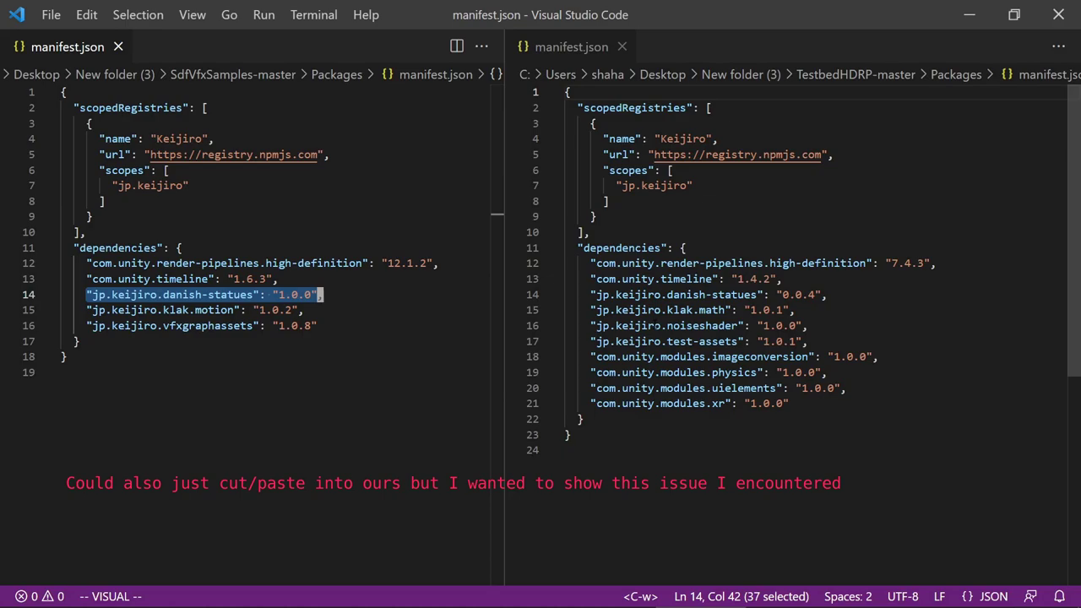
key("alt+Tab")
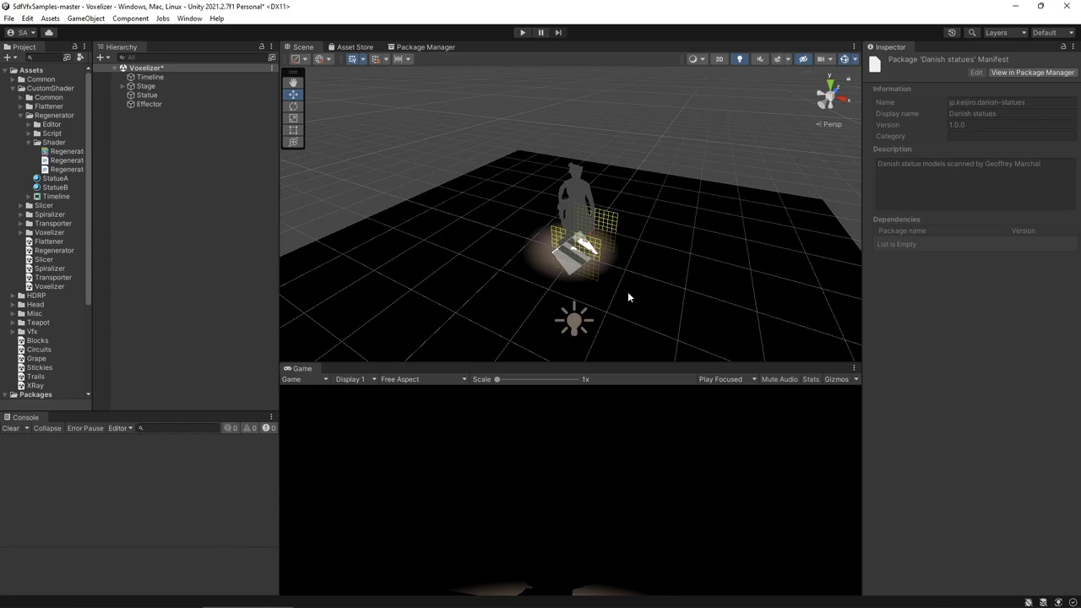
- Orbit to the statue's front and briefly test the scene in Play mode
left_click_drag(582, 289, 650, 262, "alt")
left_click(523, 32)
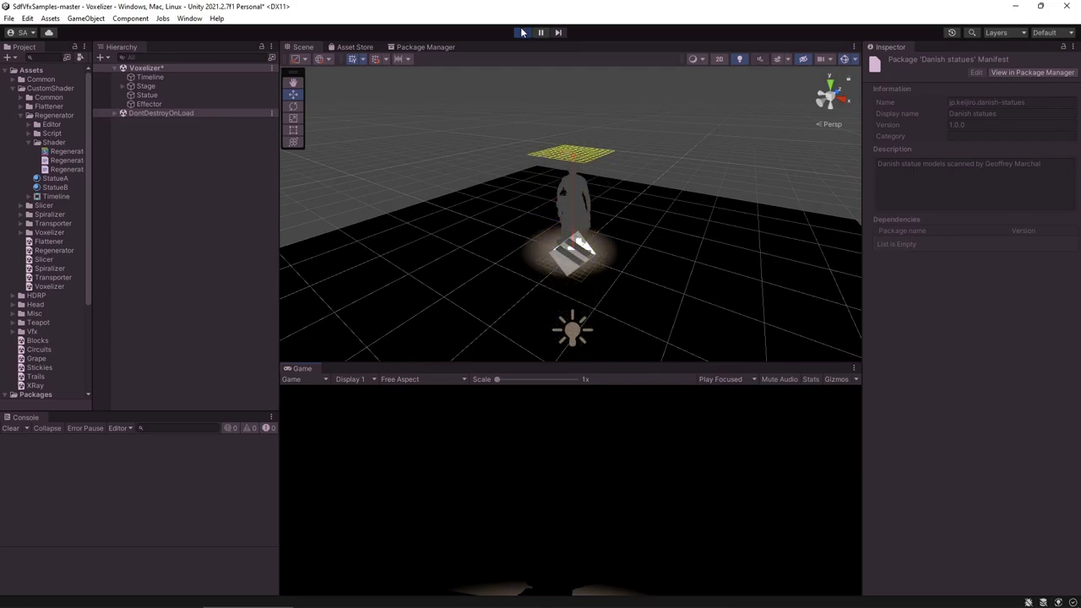
left_click(523, 32)
- Install the Noise Shader package through the Package Manager
left_click(414, 47)
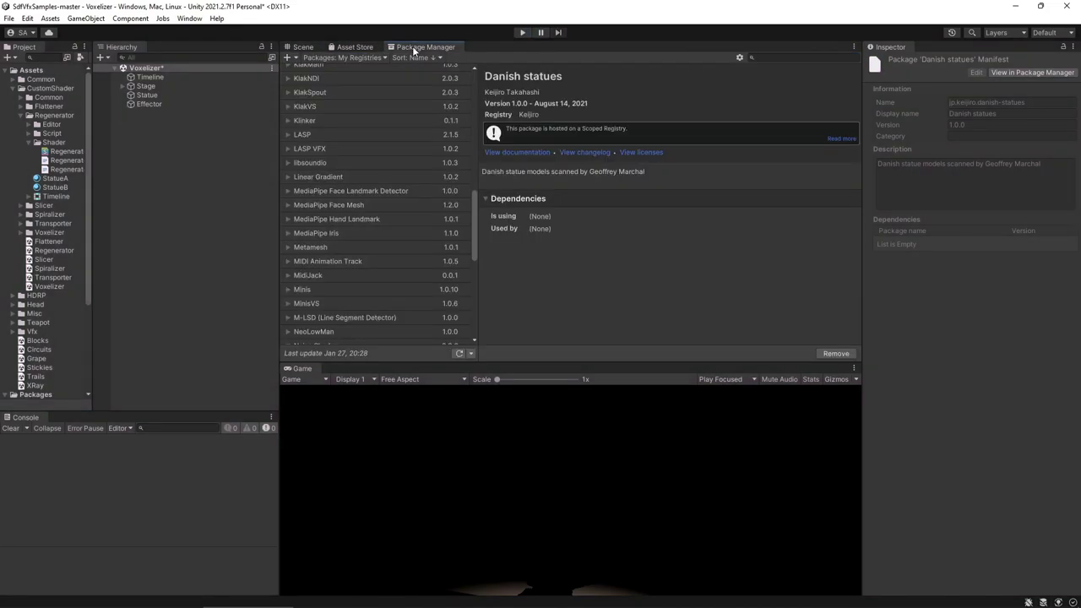
left_click(373, 127)
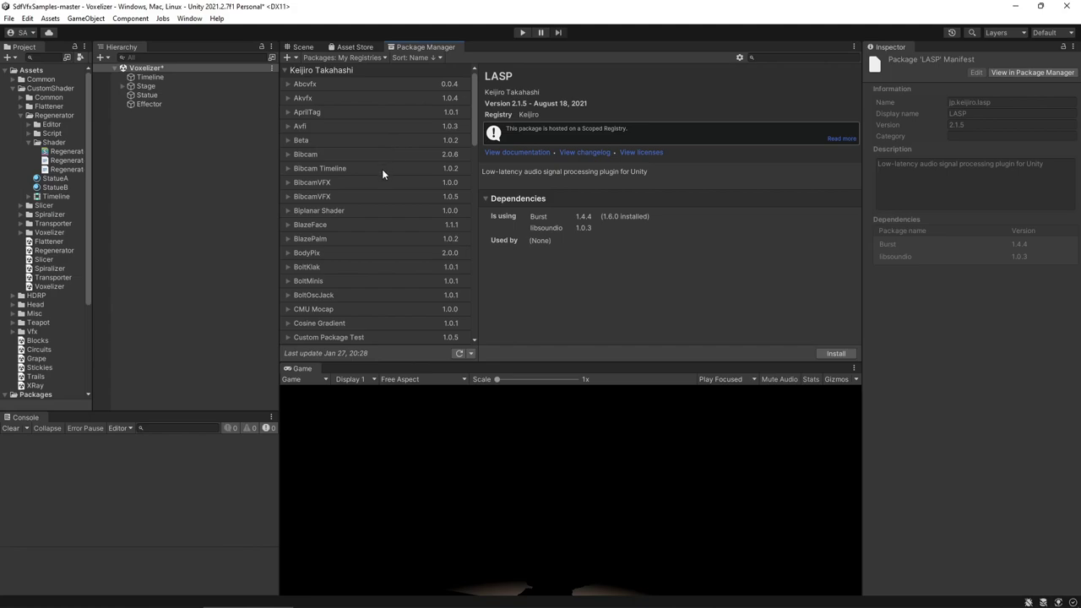
scroll(382, 173, "down", 3)
scroll(381, 169, "down", 20)
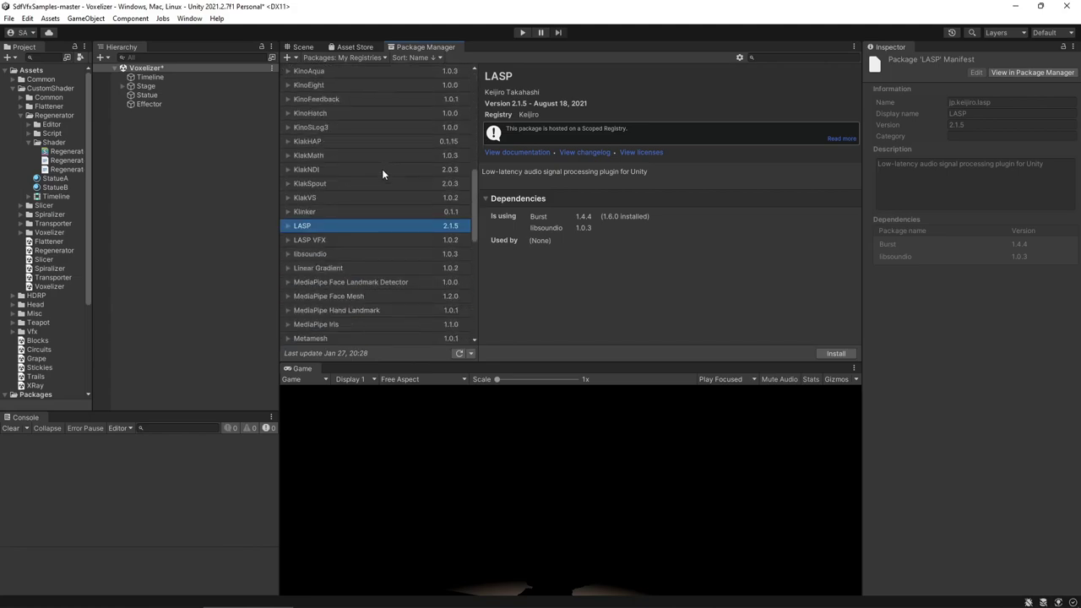
scroll(381, 173, "down", 8)
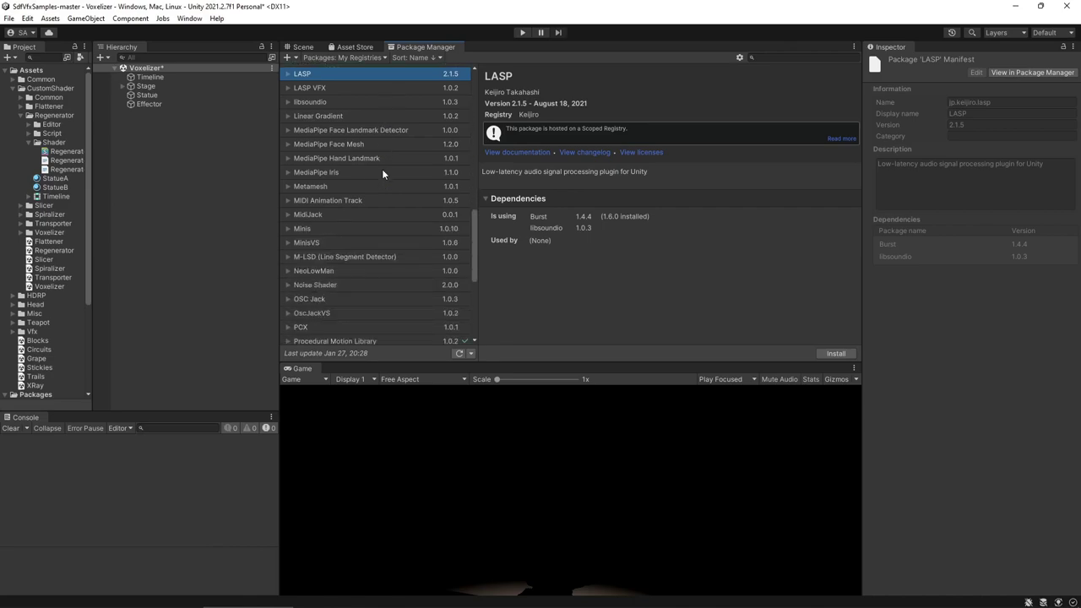
left_click(323, 279)
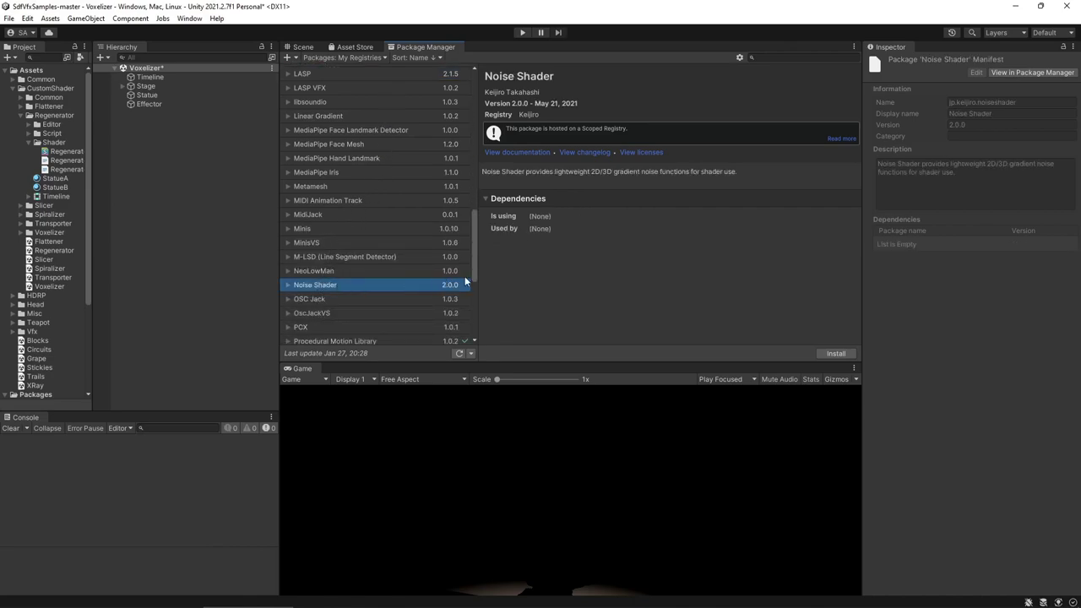
left_click(825, 354)
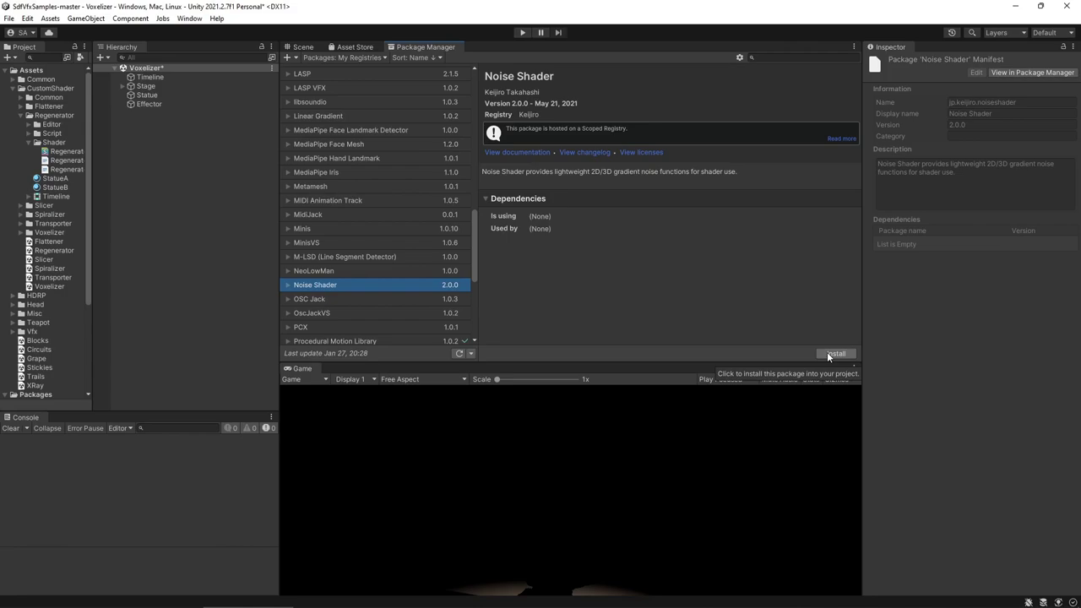
- Test-run the scene again, confirm Noise Shader 2.0.0 is installed, and switch to VS Code
left_click(525, 32)
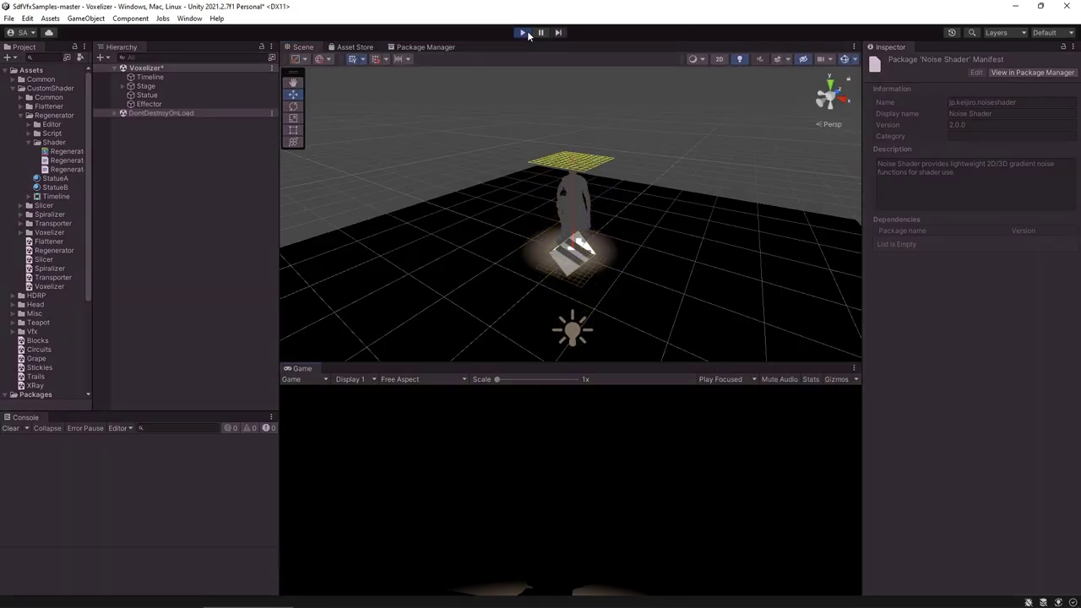
left_click(524, 33)
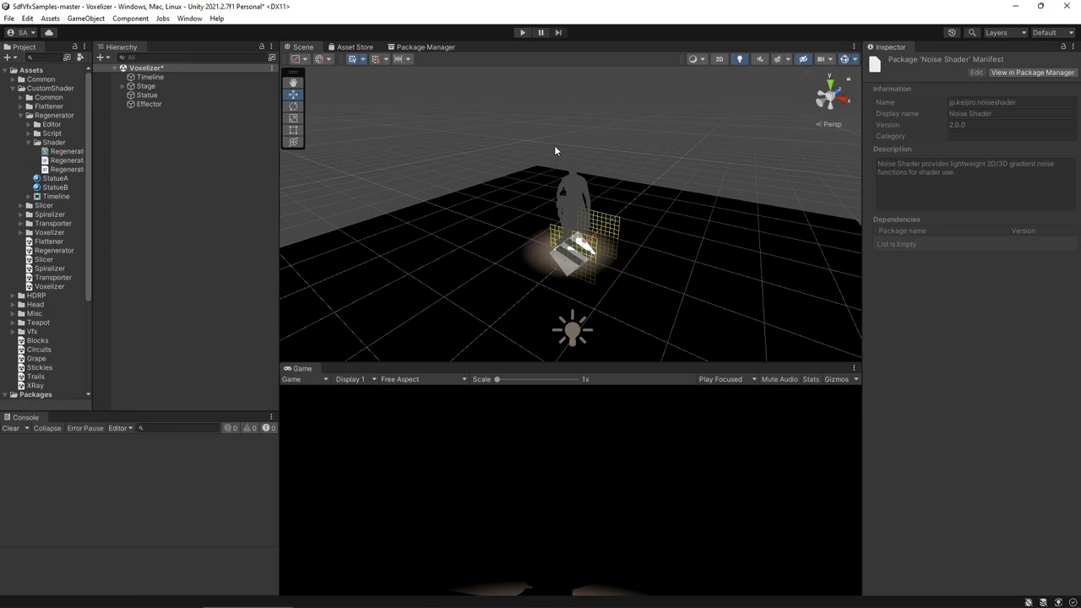
left_click(427, 48)
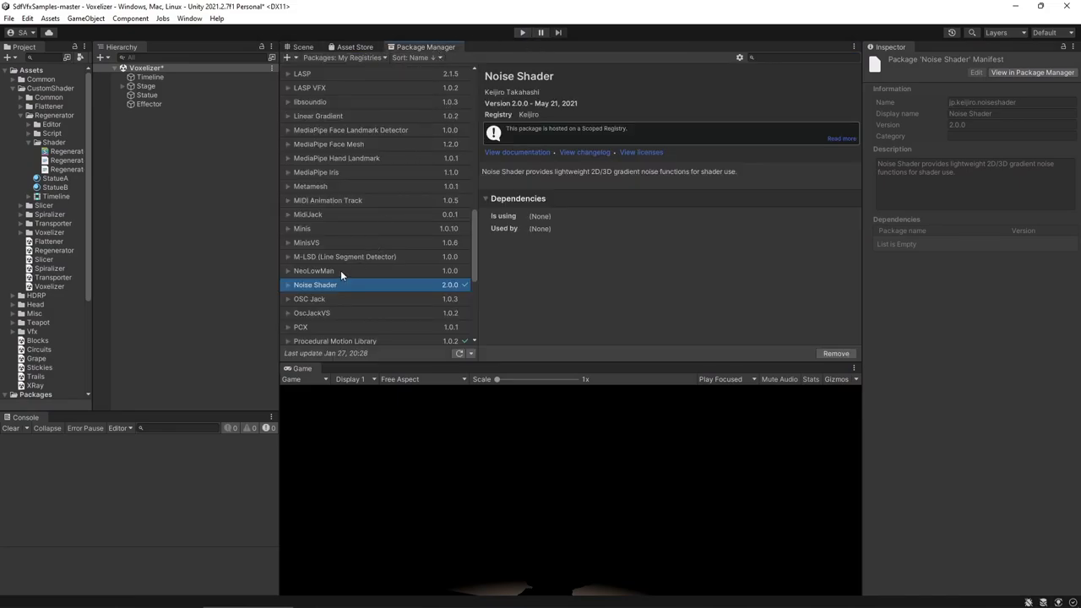
left_click(288, 285)
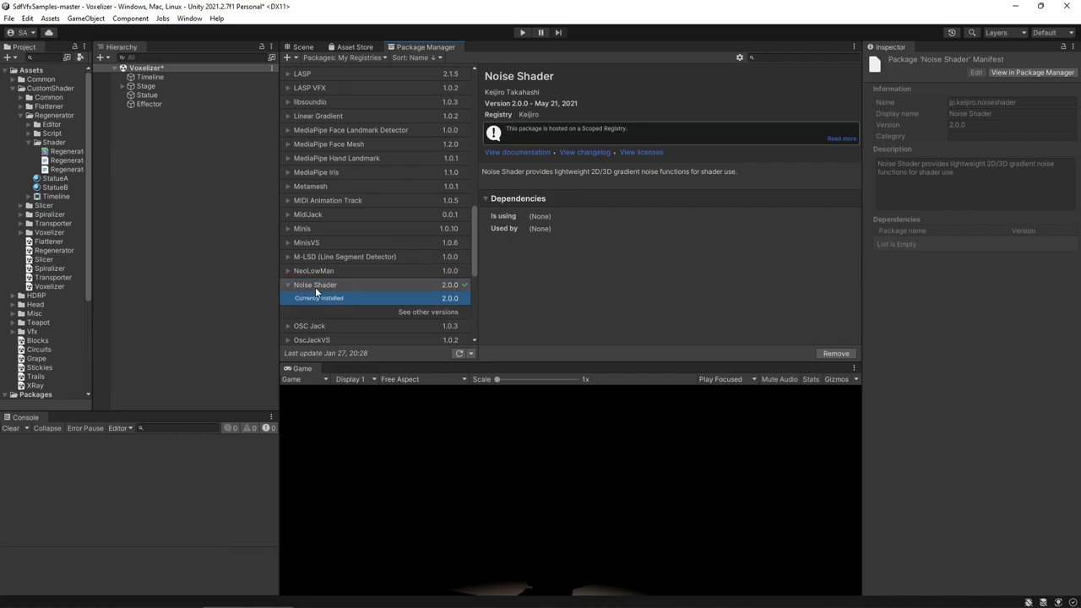
key("alt+Tab")
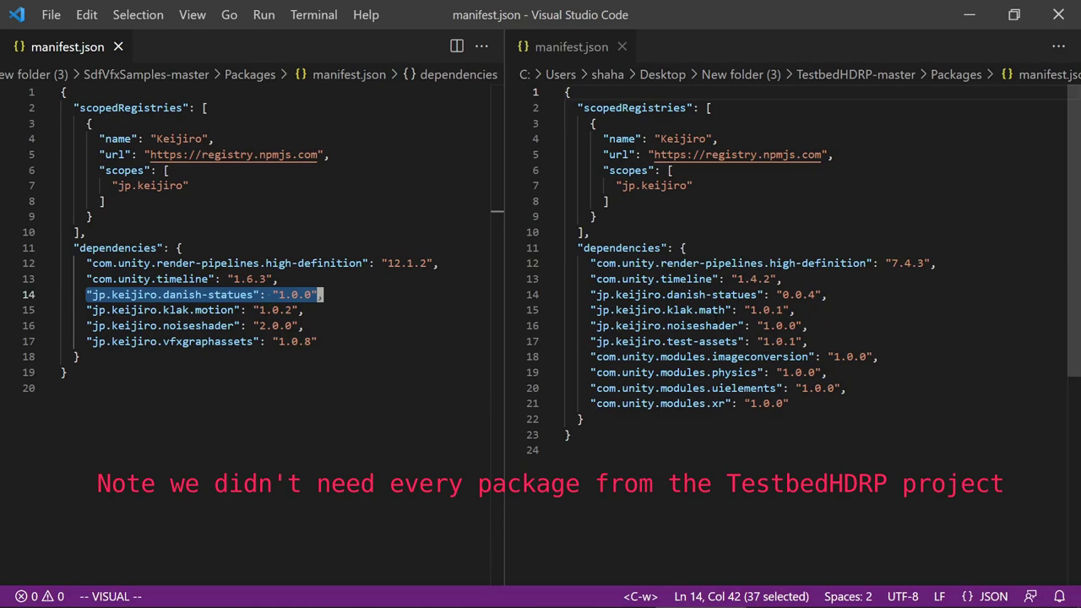
- Change the jp.keijiro.noiseshader version in manifest.json from 2.0.0 to 1.0.0 and save it
left_click(262, 325)
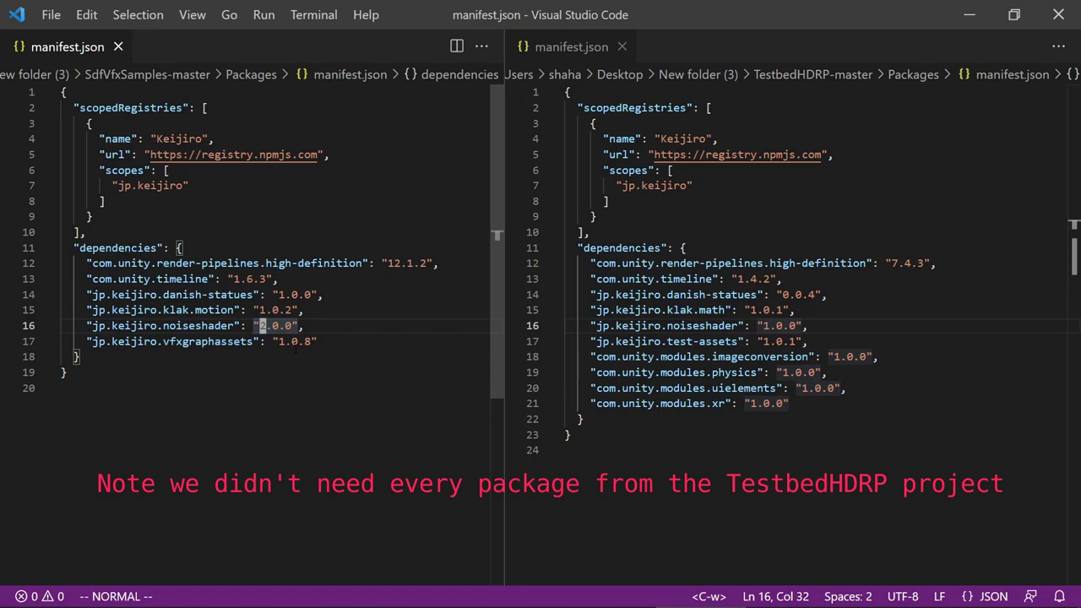
key("r")
key("1")
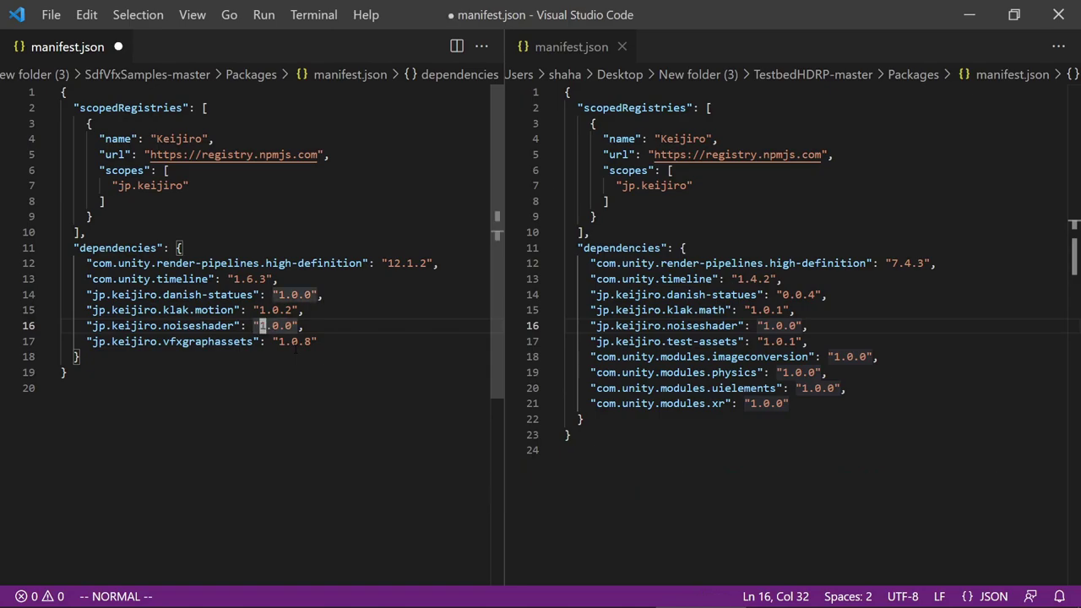
key("ctrl+s")
key("alt+Tab")
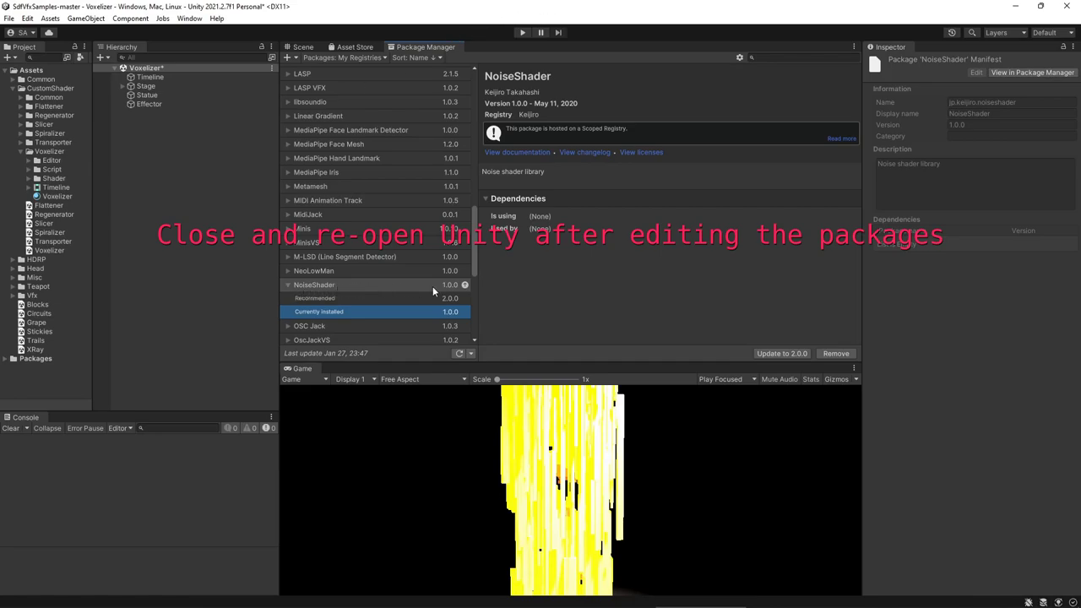
- Play the Voxelizer scene, frame the Effector, and pan back to the voxelizing statue
left_click(304, 48)
left_click(523, 33)
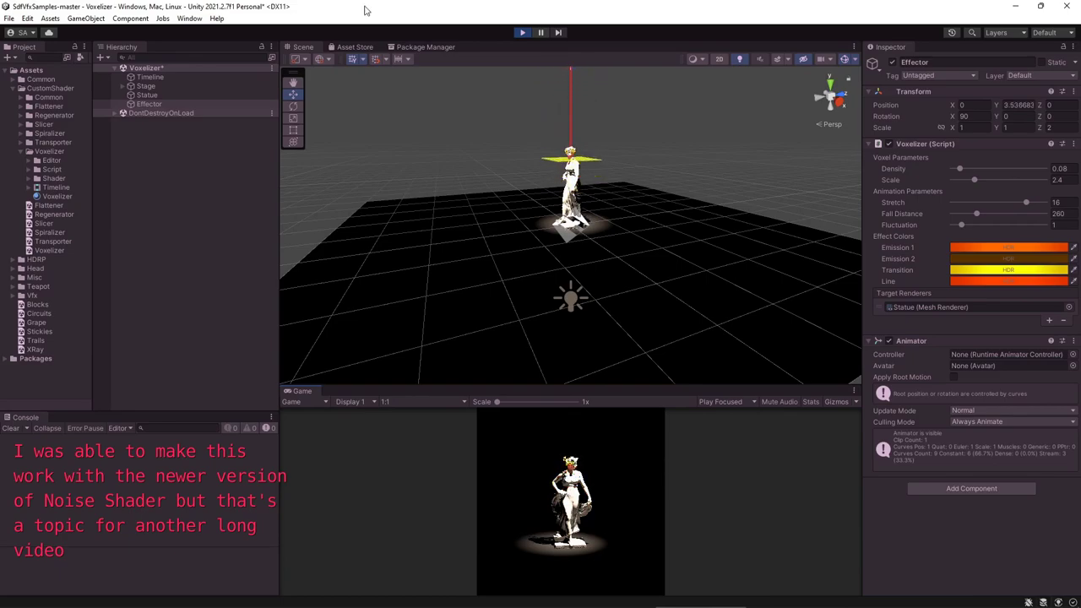
double_click(160, 104)
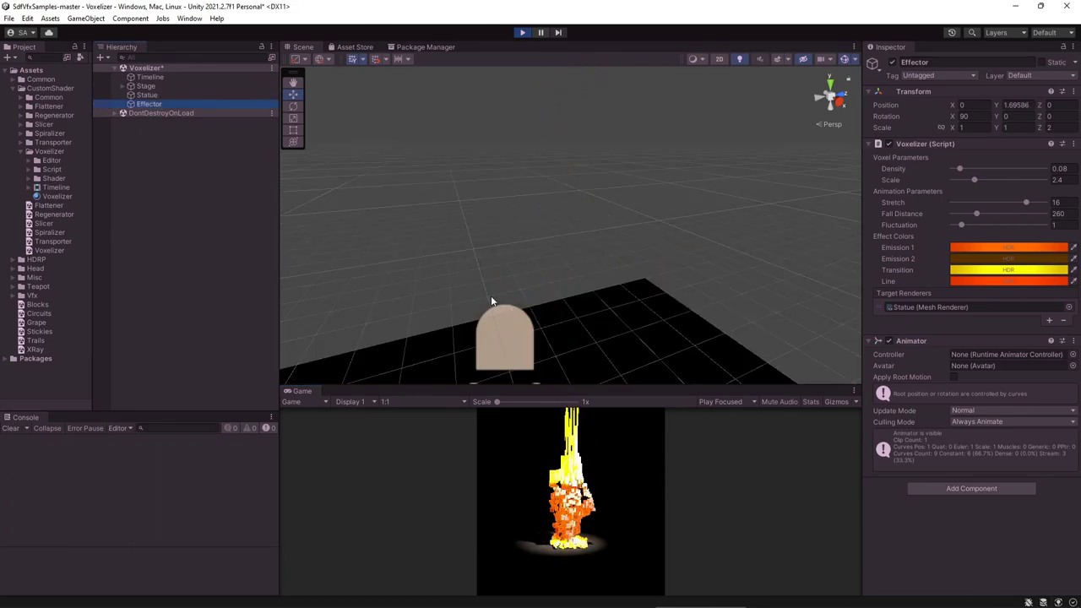
right_click_drag(495, 307, 616, 212)
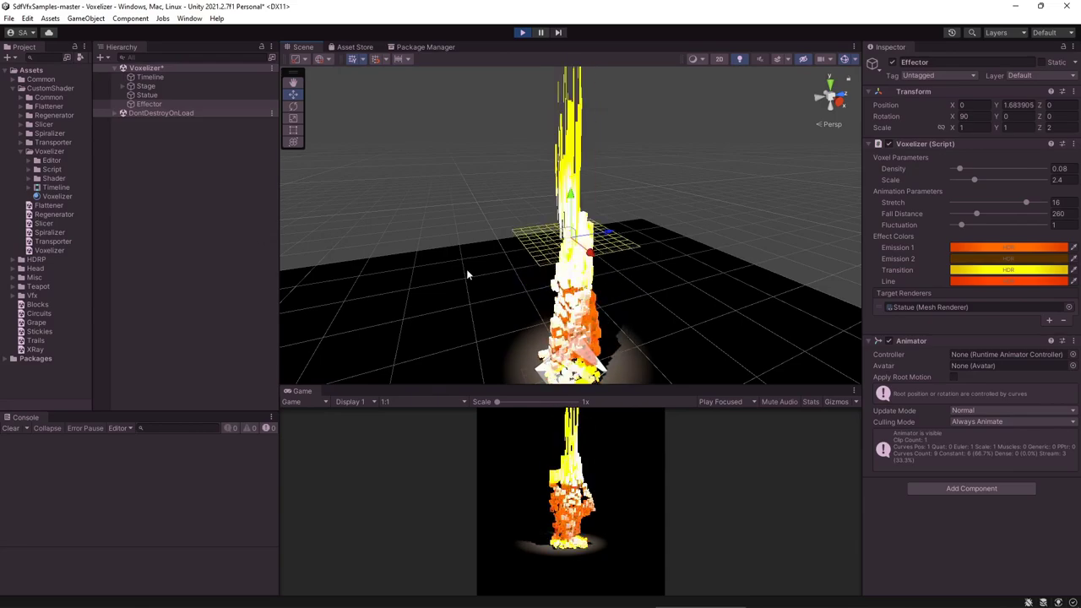
- Open and play the Spiralizer scene without saving, inspecting its Effector target and Statue material
double_click(52, 233)
left_click(575, 333)
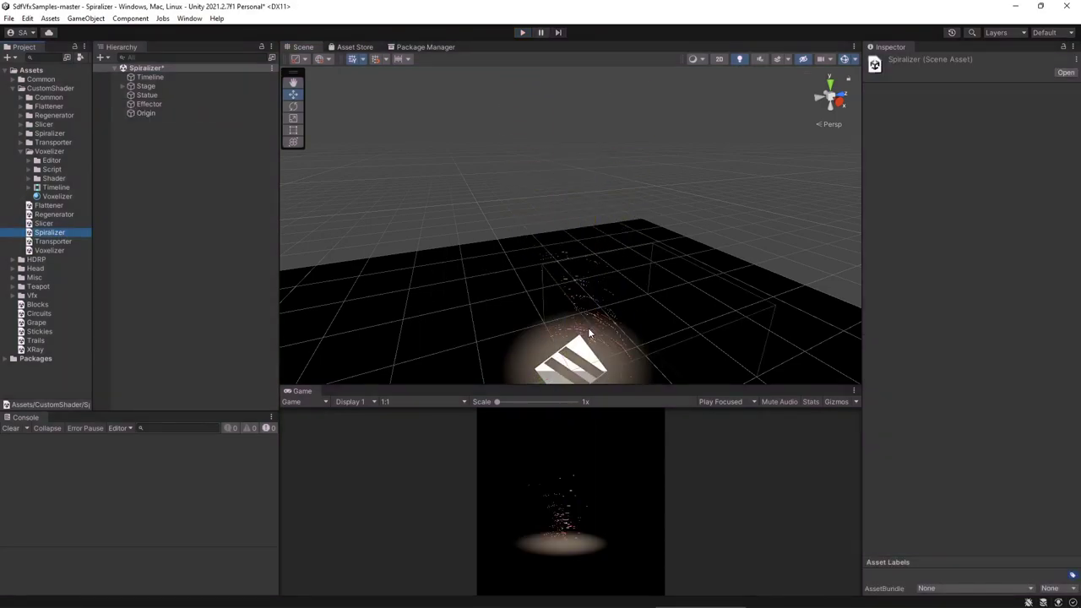
left_click(521, 33)
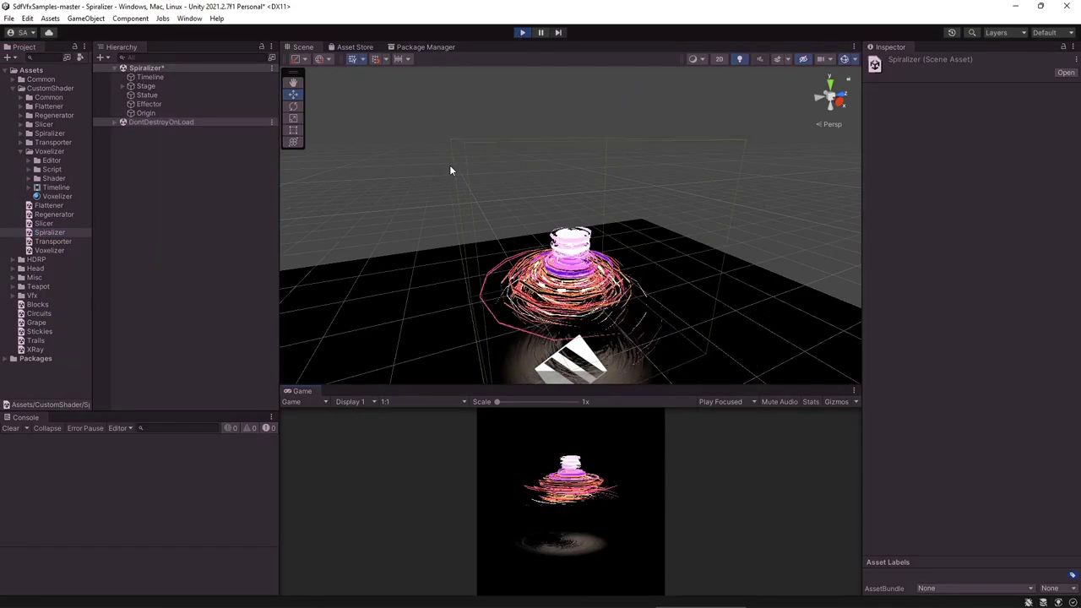
double_click(156, 103)
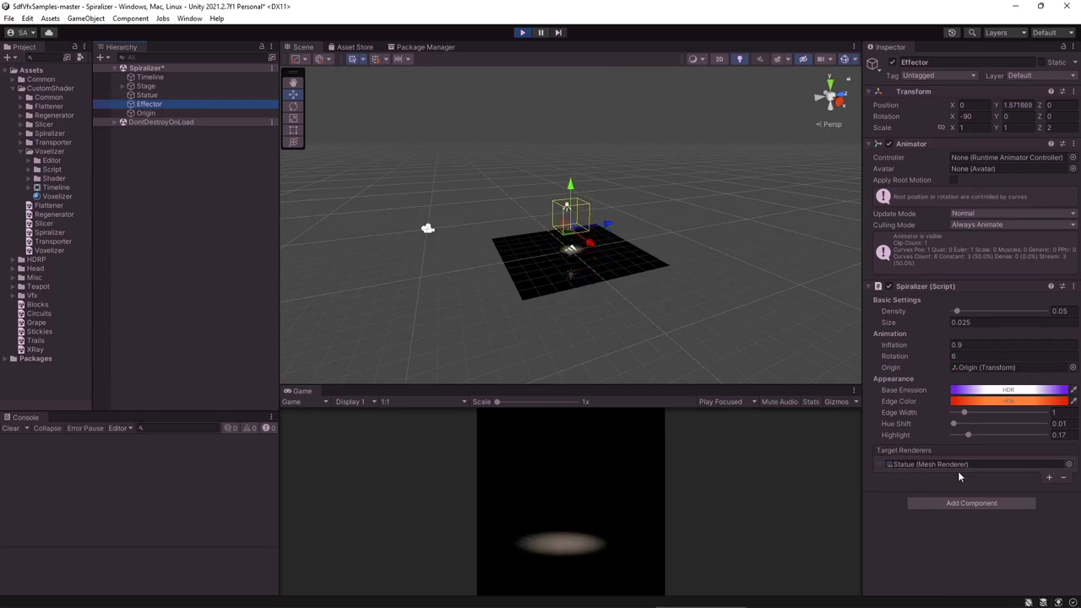
left_click(922, 464)
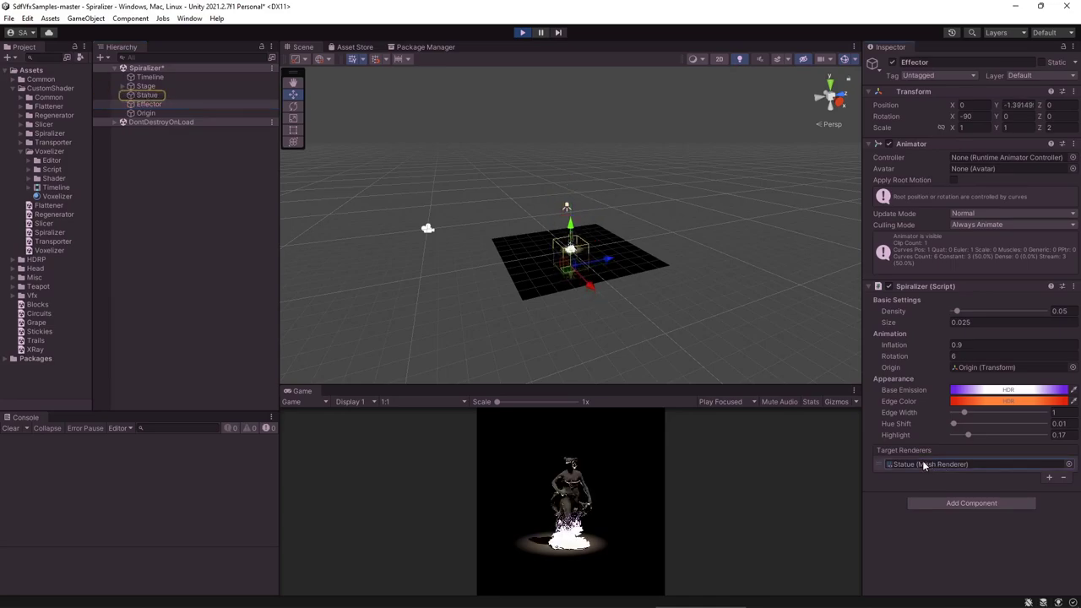
left_click(147, 95)
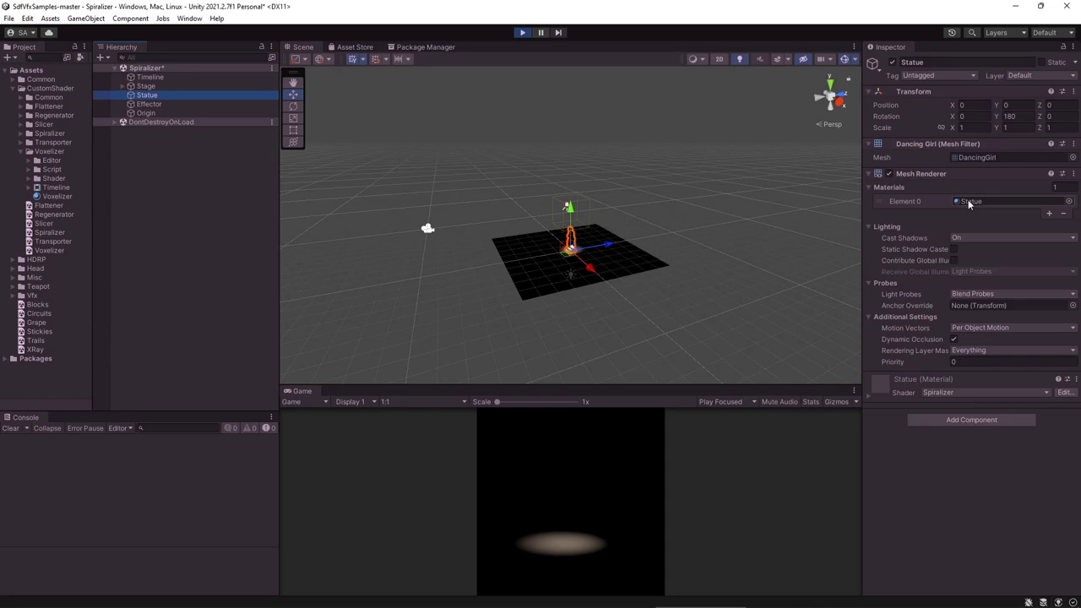
left_click(972, 203)
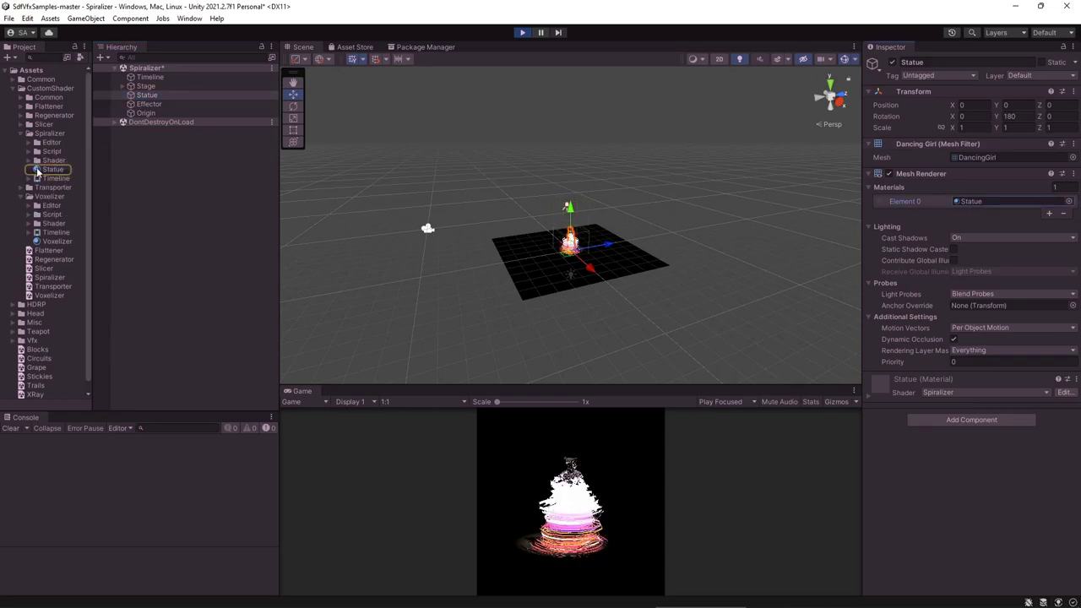
- Load the Voxelizer scene without saving and locate the Statue's Voxelizer material
double_click(49, 295)
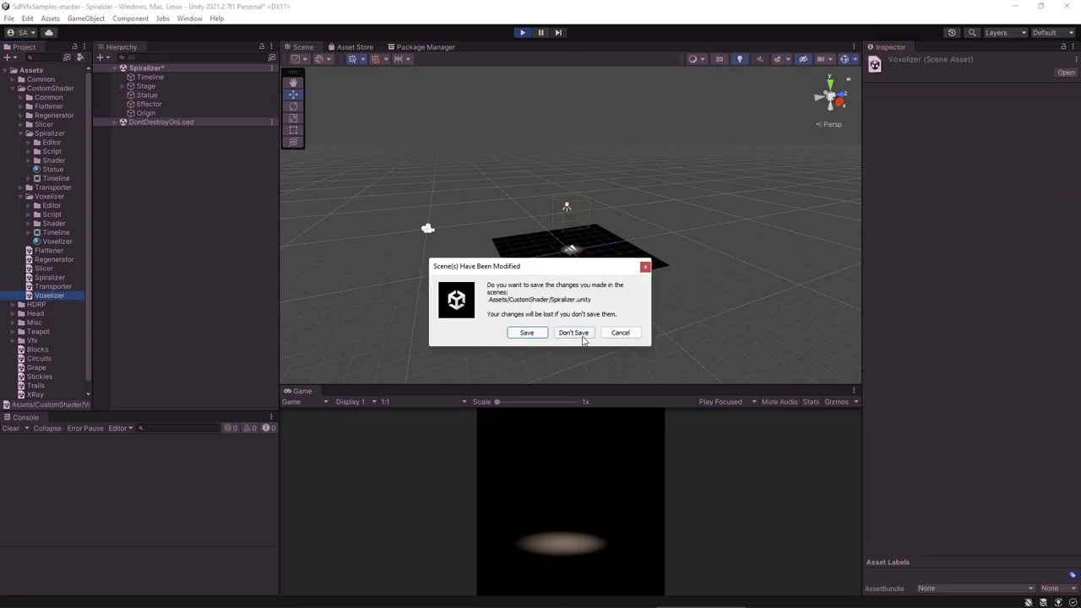
left_click(578, 333)
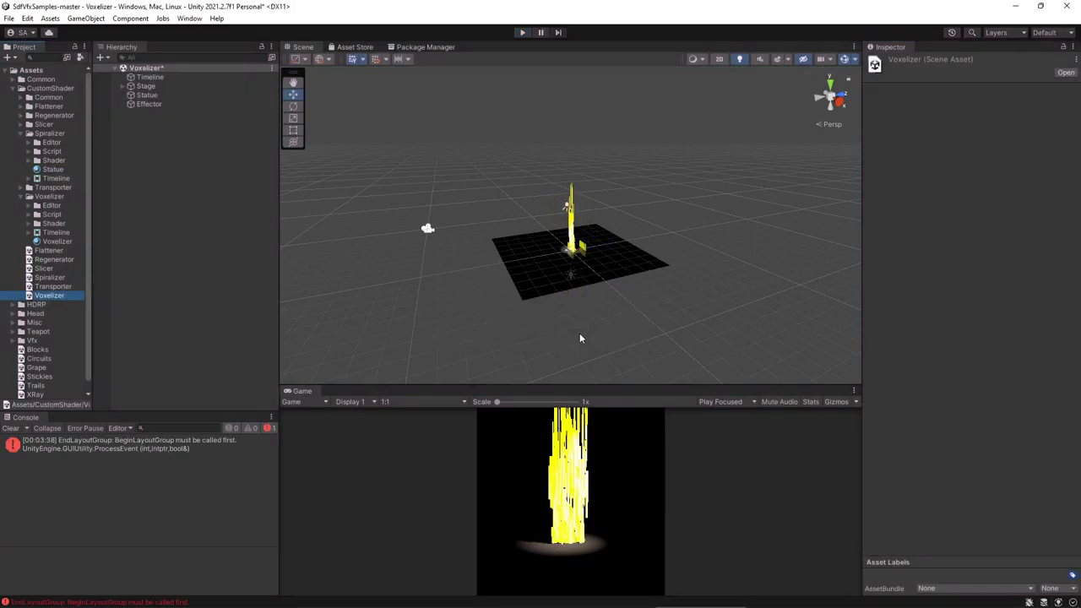
left_click(145, 94)
left_click(976, 201)
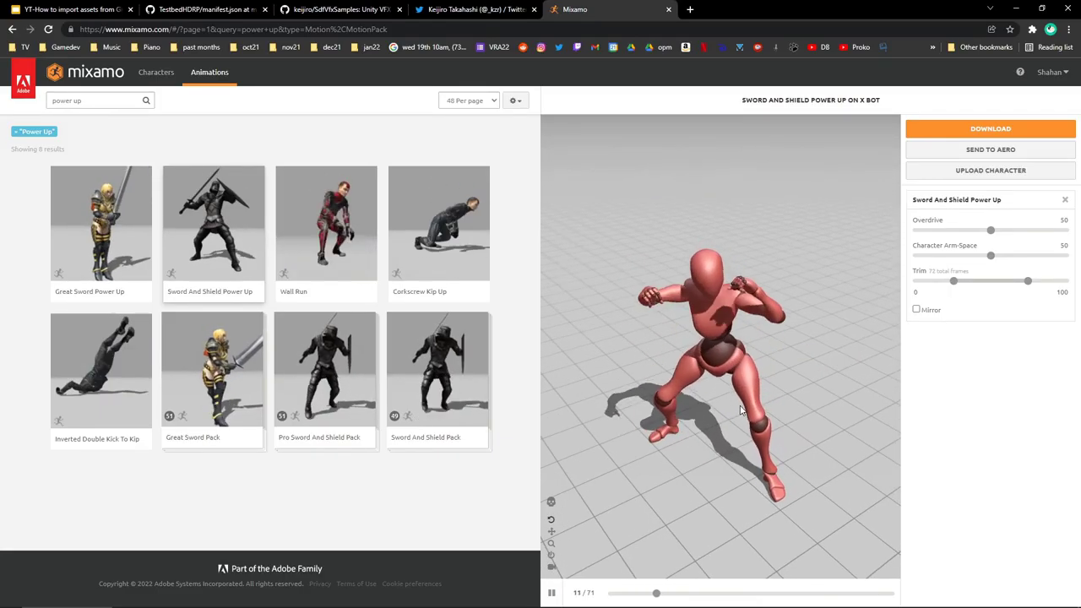
- Download the Sword And Shield Power Up animation in FBX for Unity (.fbx) format
left_click_drag(737, 420, 779, 385)
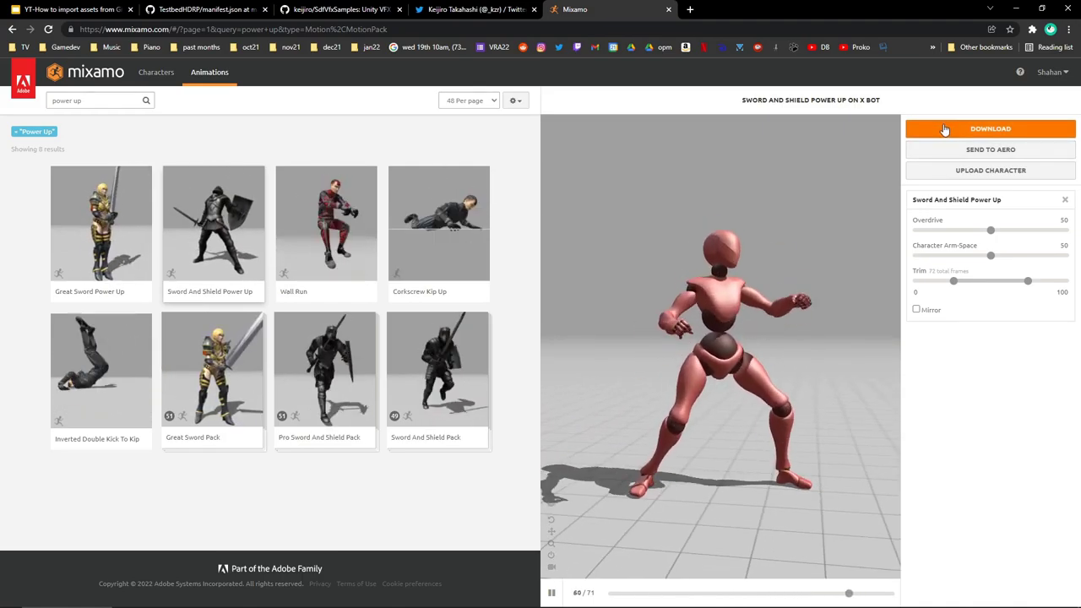
left_click(944, 128)
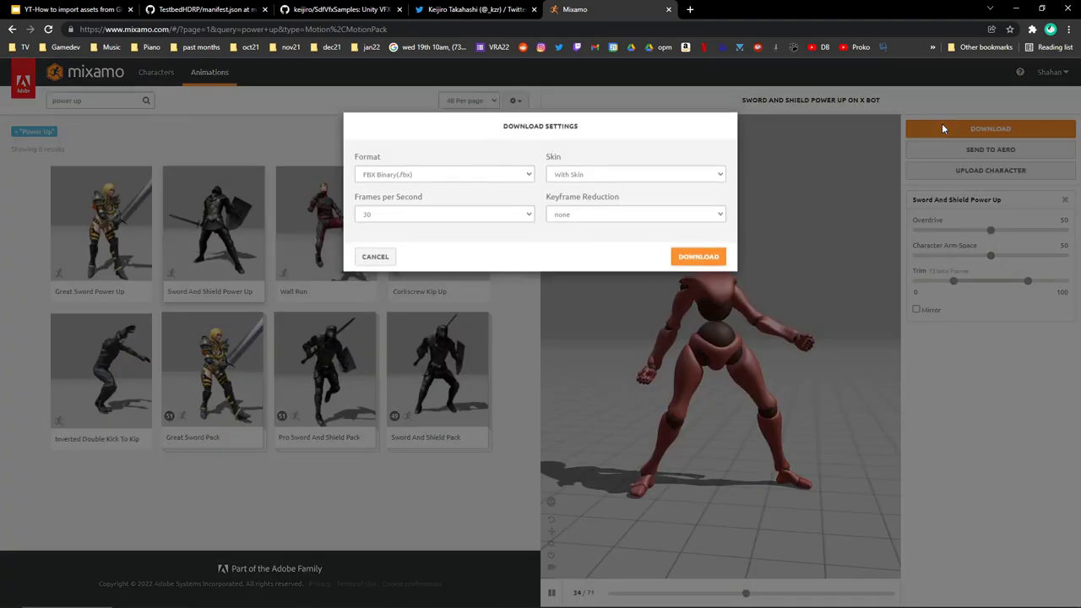
left_click(456, 177)
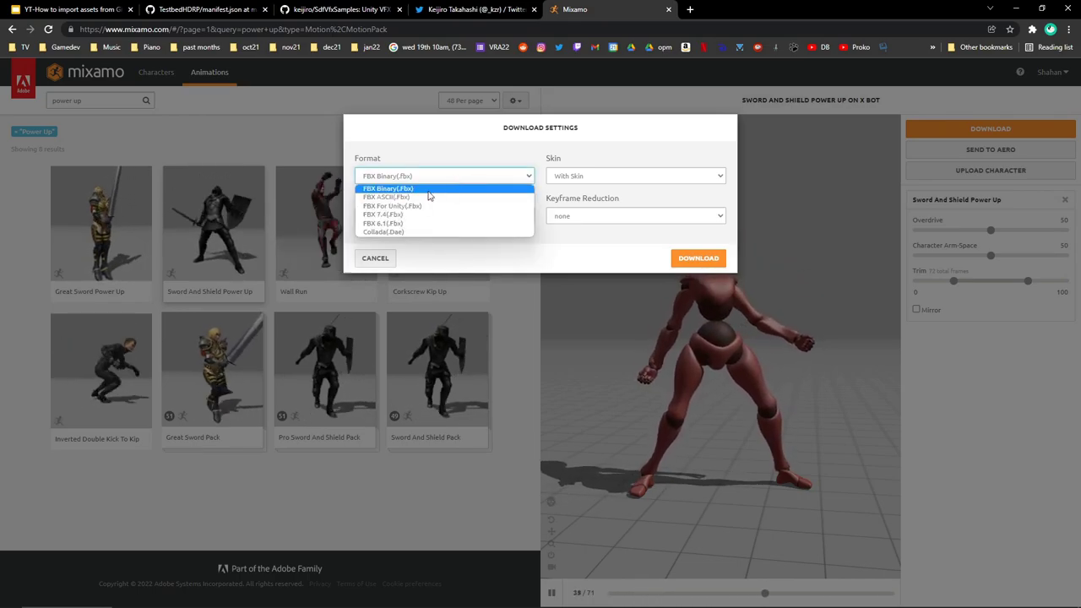
left_click(401, 208)
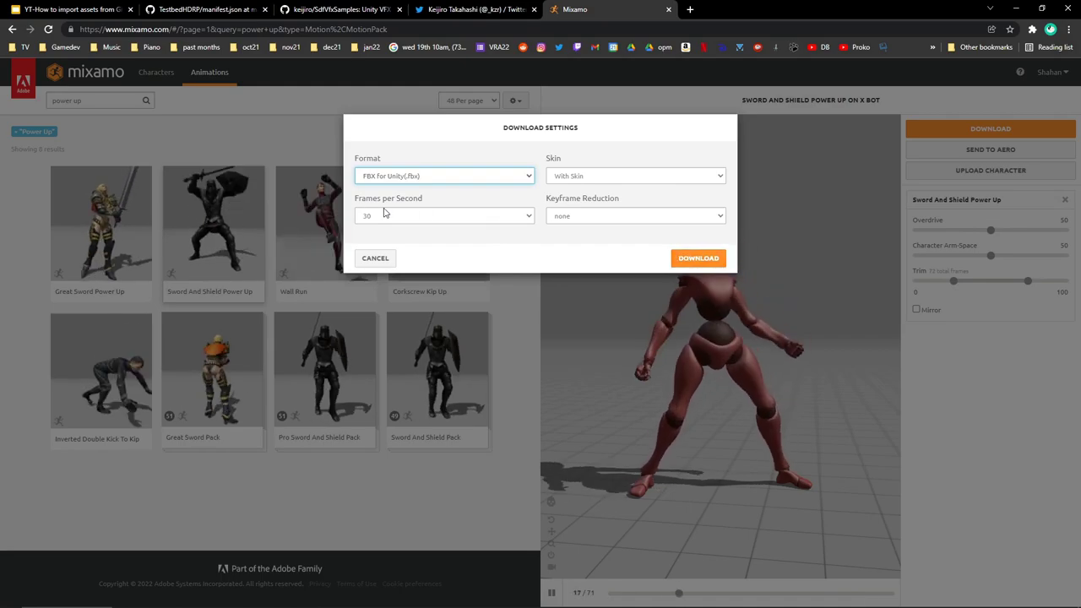
left_click(691, 258)
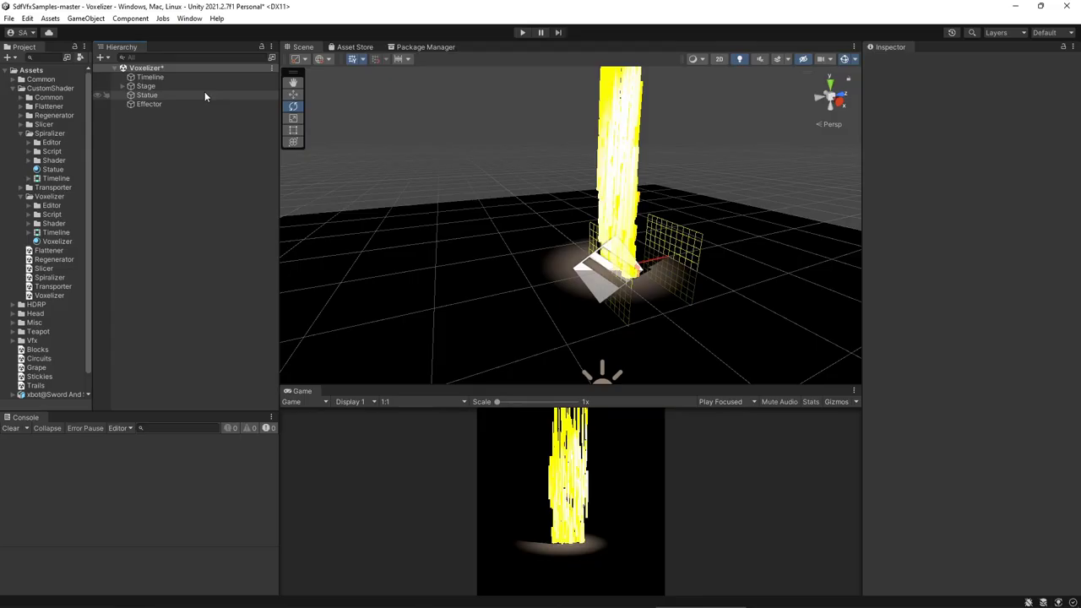
- Deactivate the Statue and rotate the xbot character to about 170° on Y
left_click(204, 94)
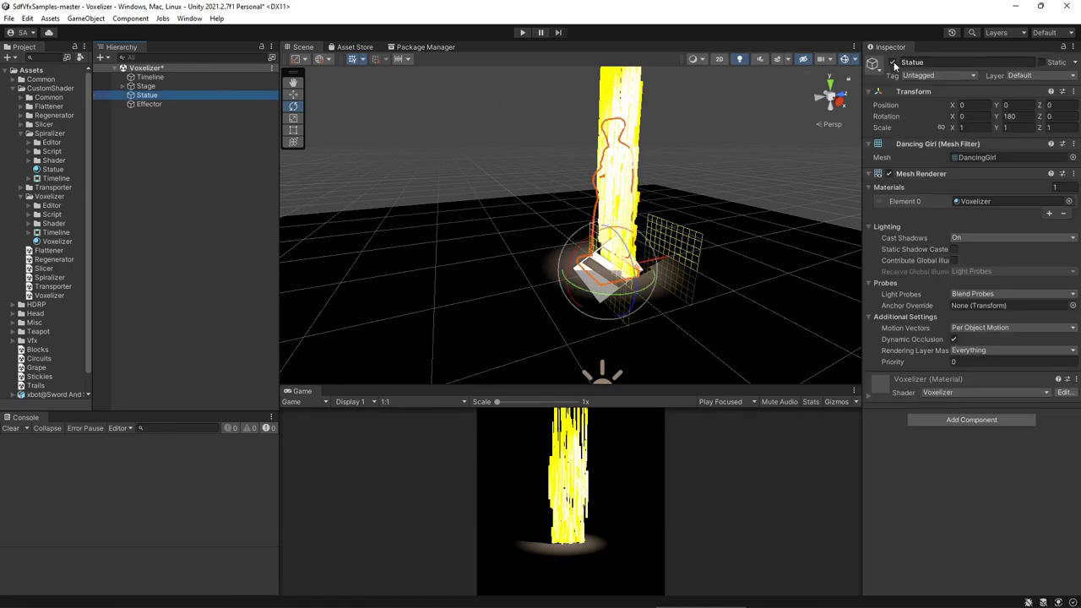
left_click(893, 62)
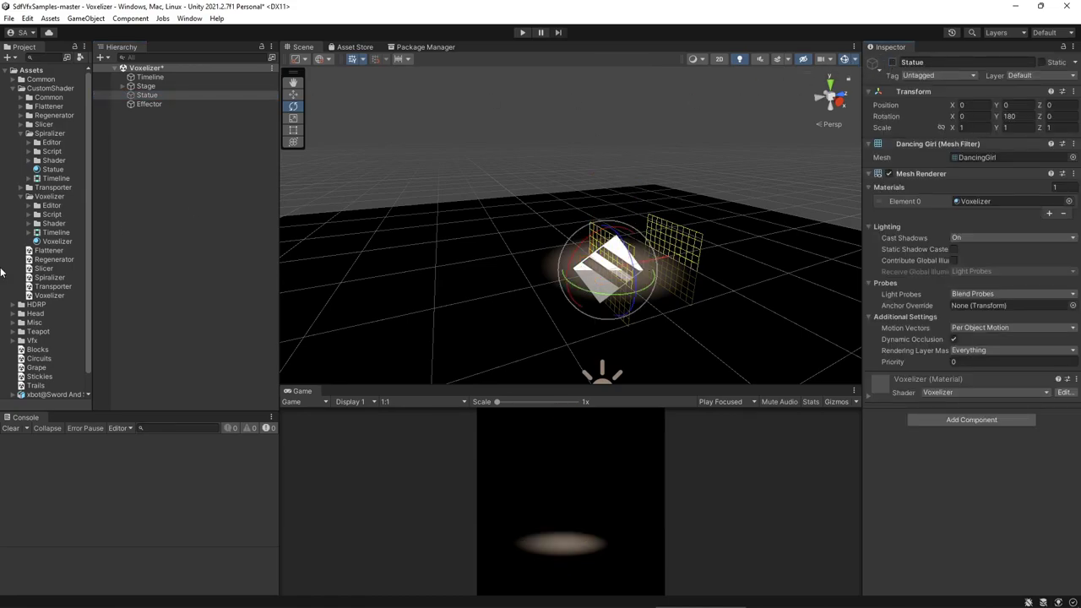
scroll(47, 333, "down", 1)
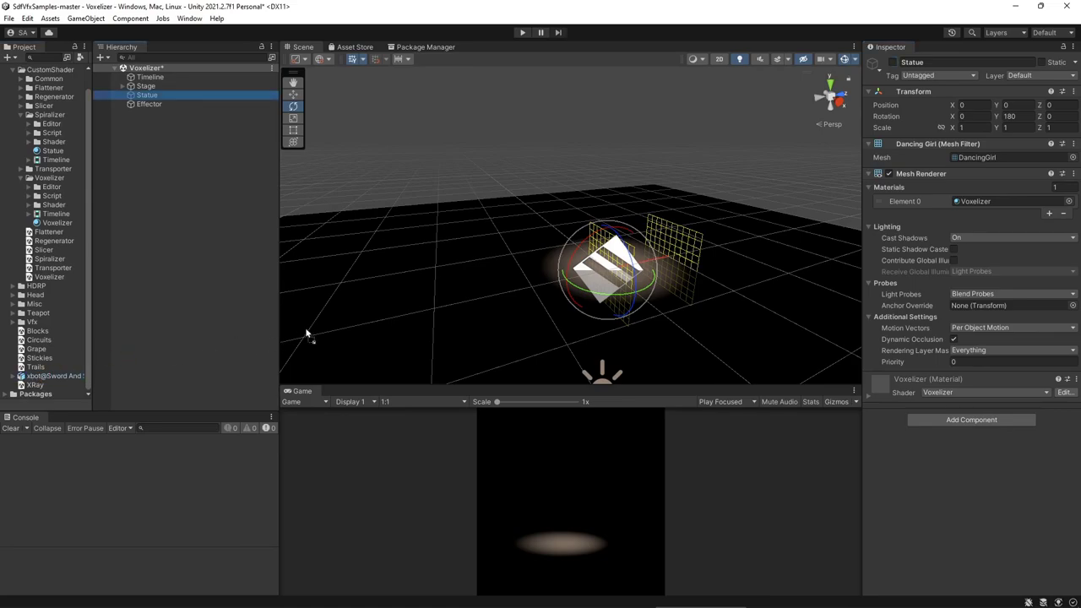
left_click(589, 272)
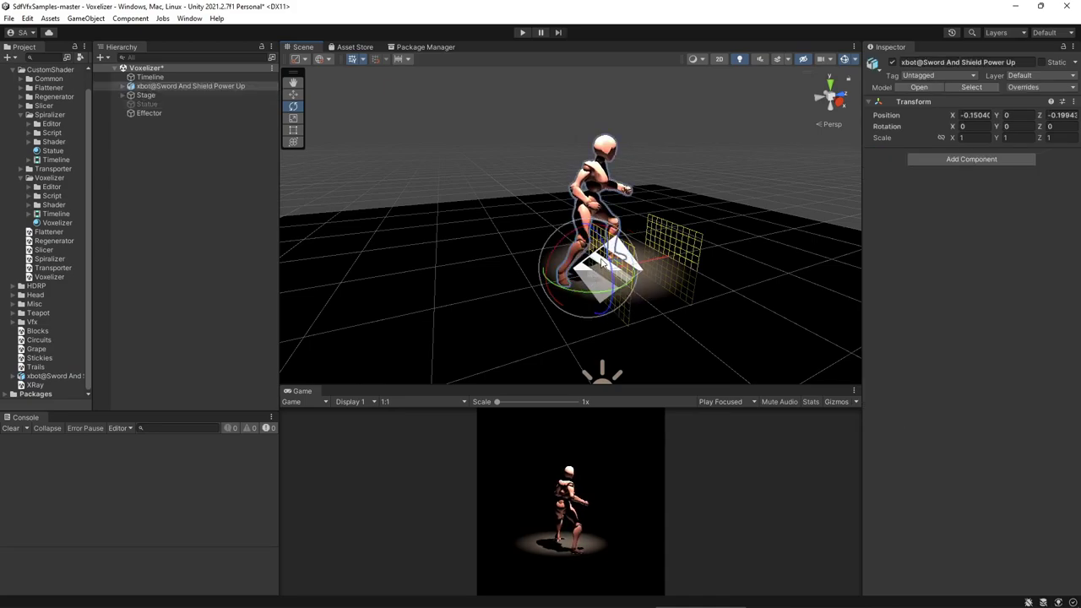
left_click_drag(601, 295, 328, 283)
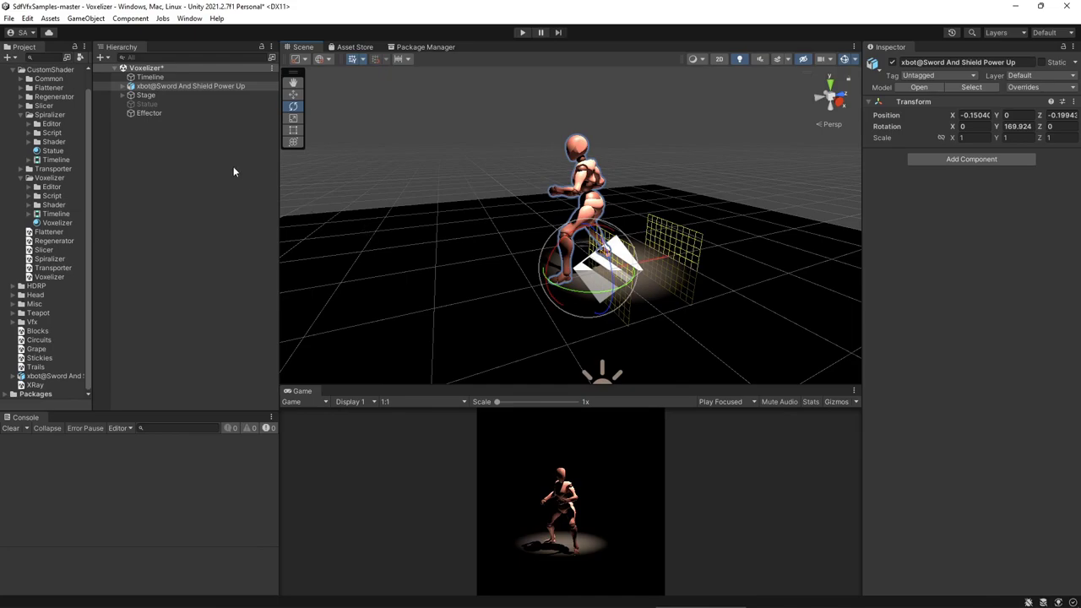
- Add two extra slots to the Effector's Voxelizer Target Renderers list
left_click(145, 96)
left_click(148, 113)
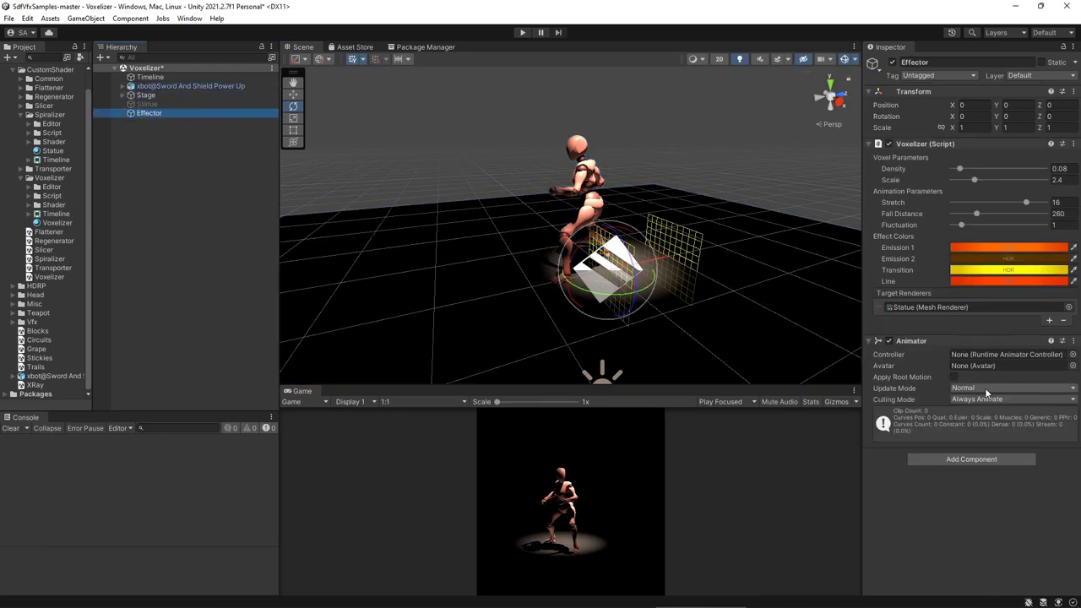
left_click(1049, 321)
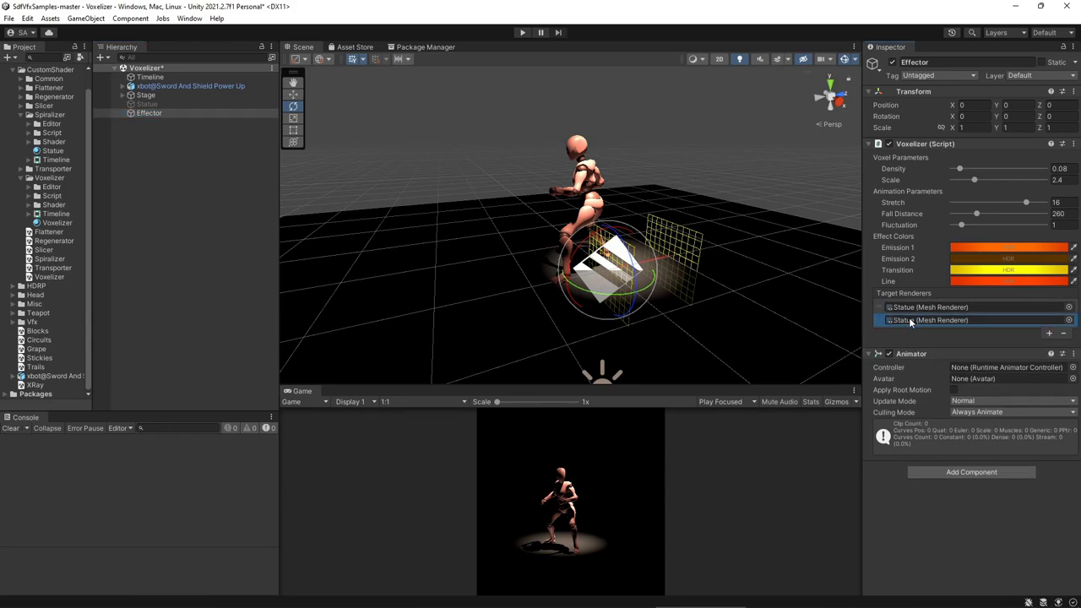
left_click(1049, 335)
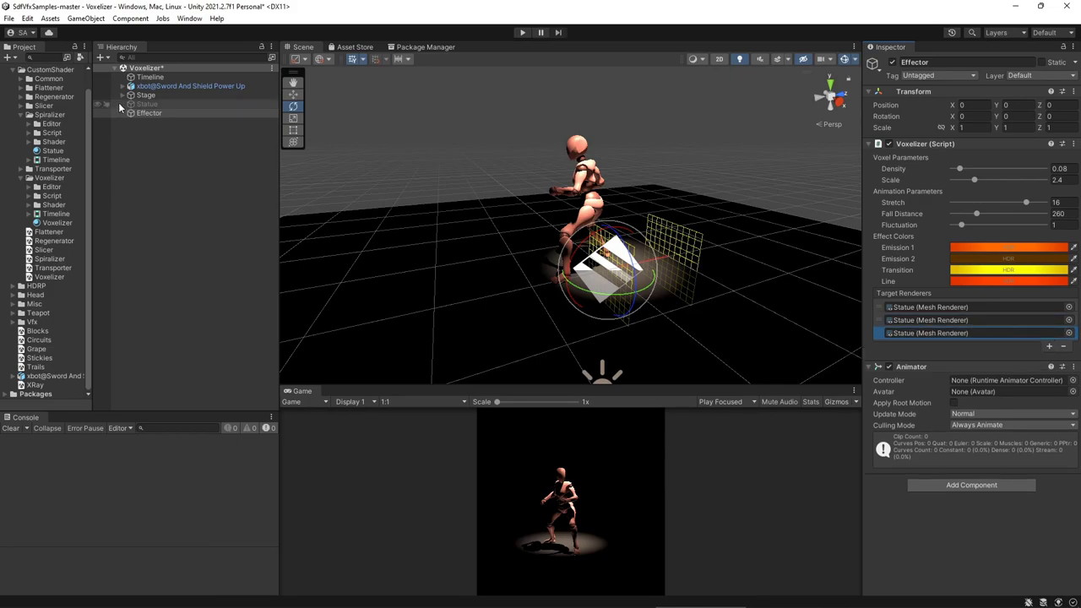
- Assign the xbot's Beta_Joints and Beta_Surface meshes to the new target renderer slots
left_click(119, 112)
left_click(124, 95)
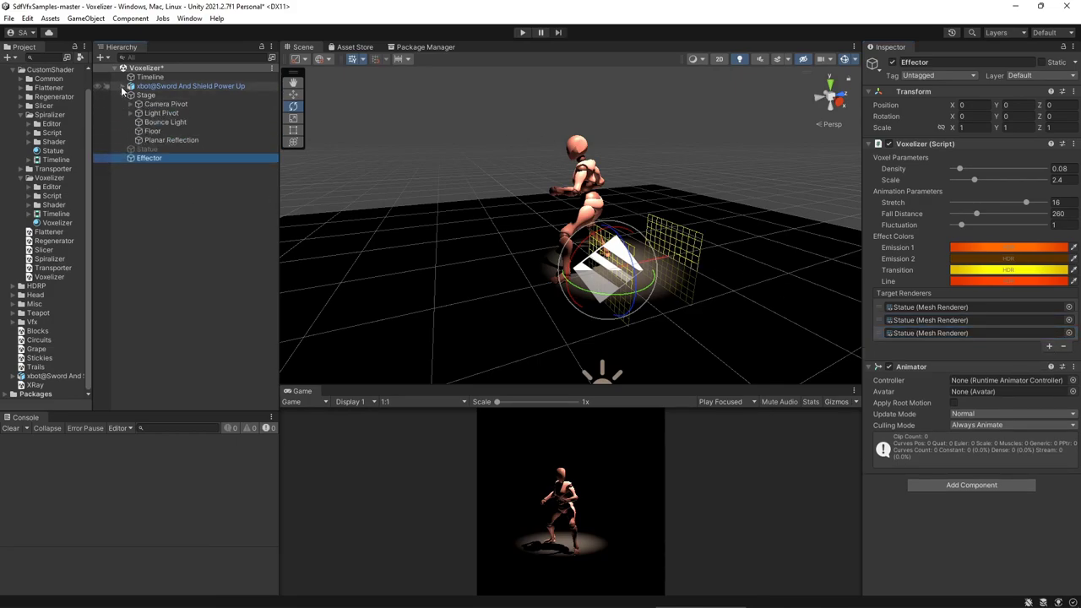
left_click(123, 86)
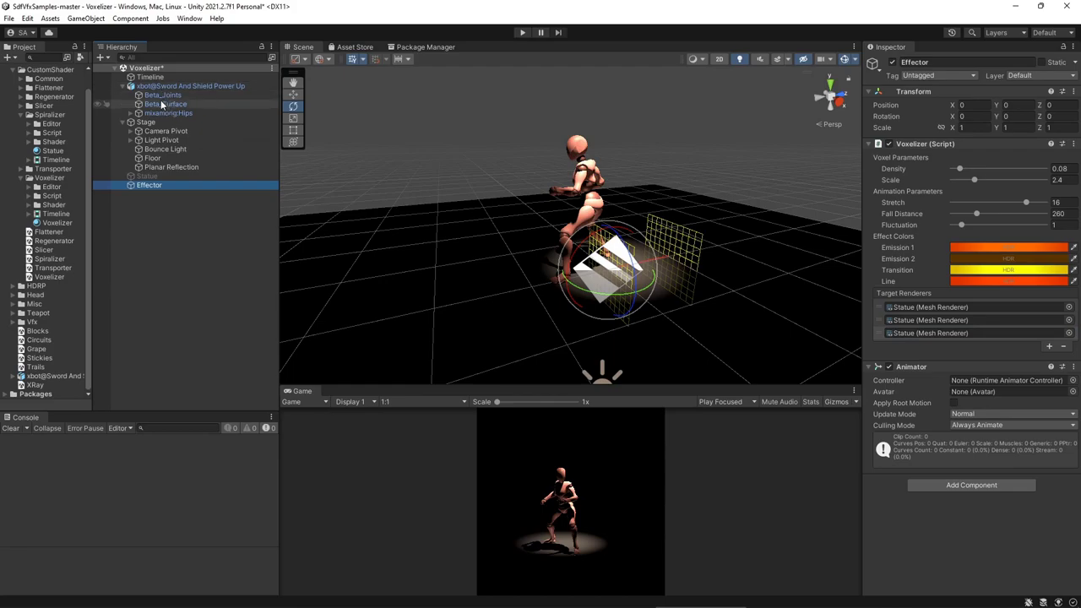
left_click_drag(156, 98, 904, 324)
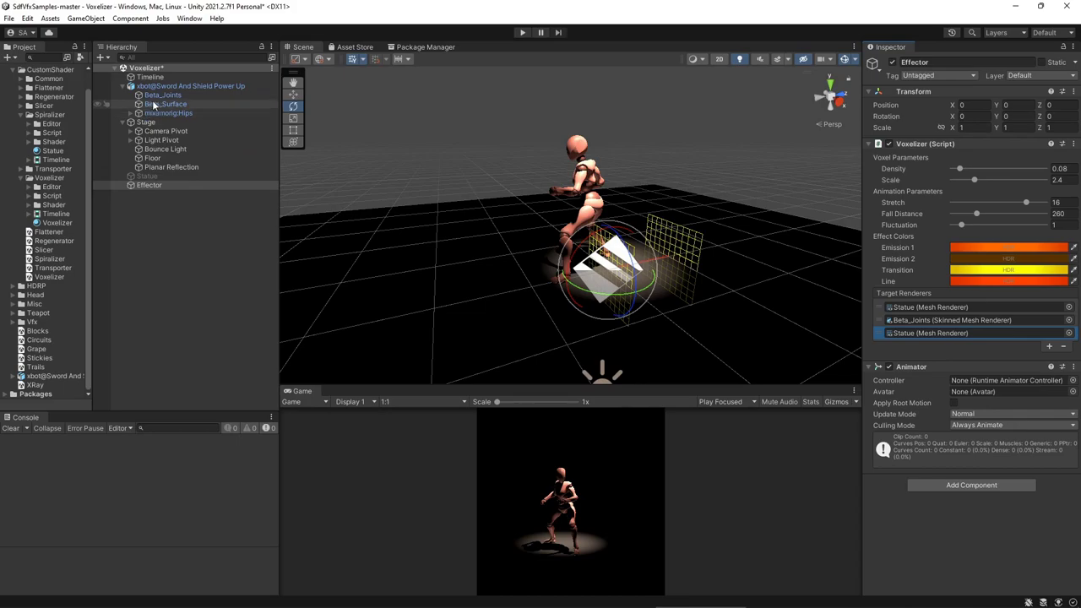
left_click_drag(539, 204, 920, 335)
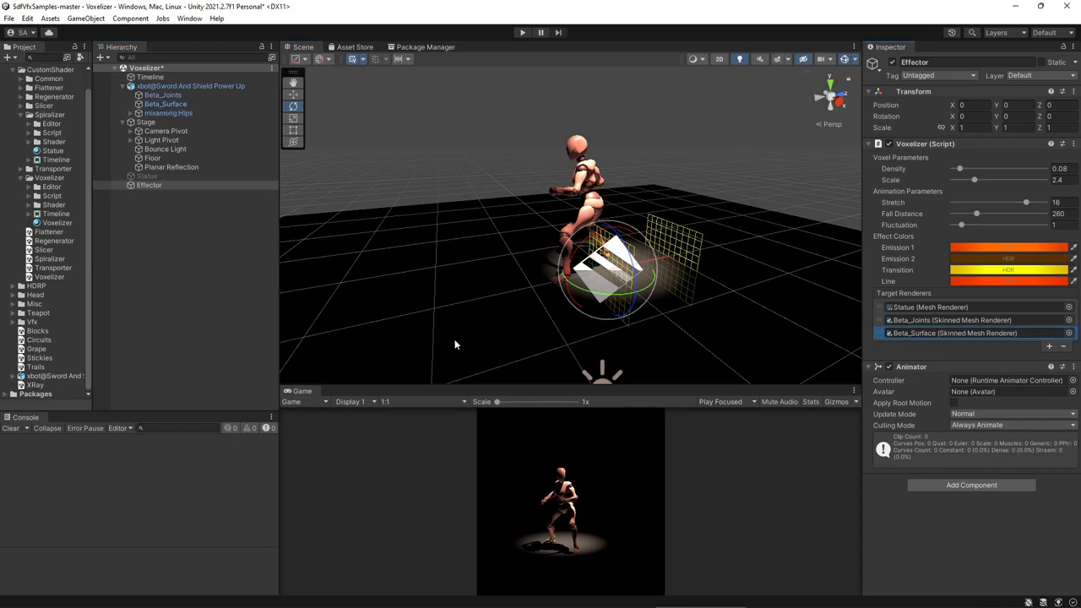
left_click(169, 96)
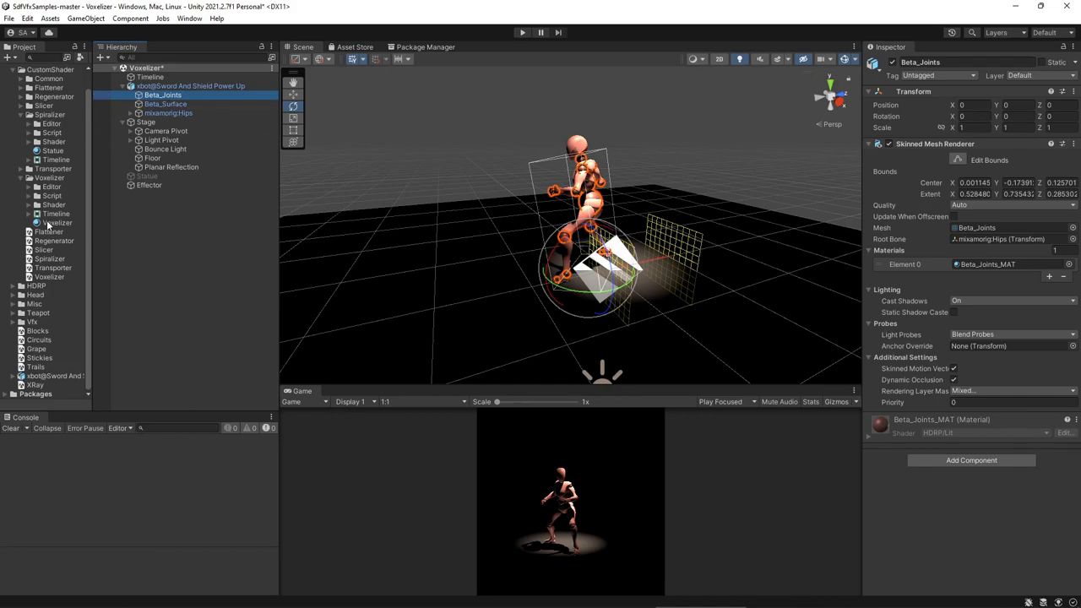
- Apply the Voxelizer material to both Beta_Joints and Beta_Surface meshes
left_click_drag(48, 223, 919, 264)
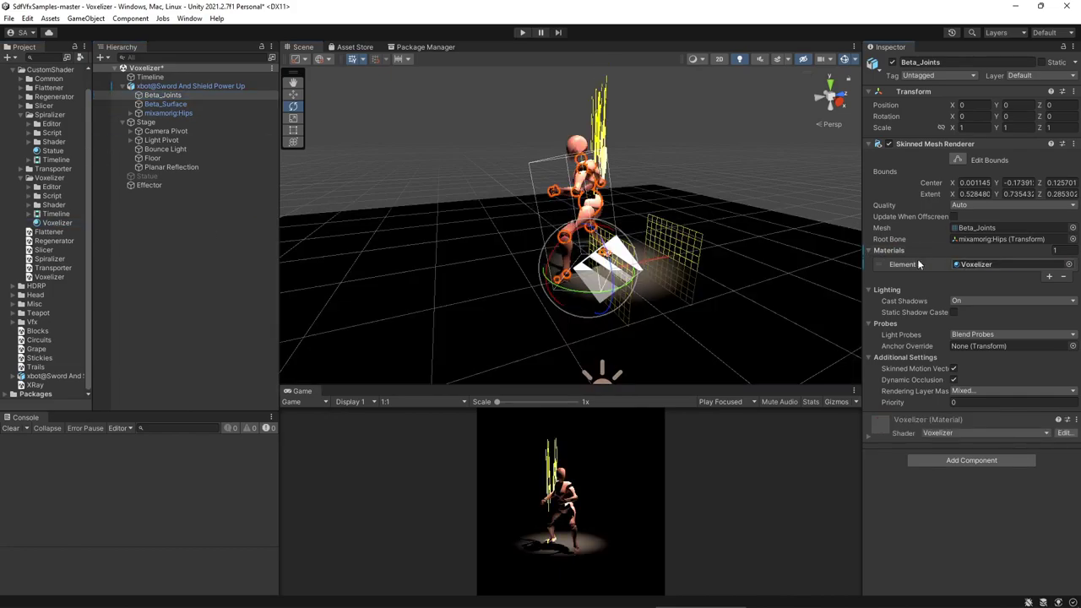
left_click(165, 104)
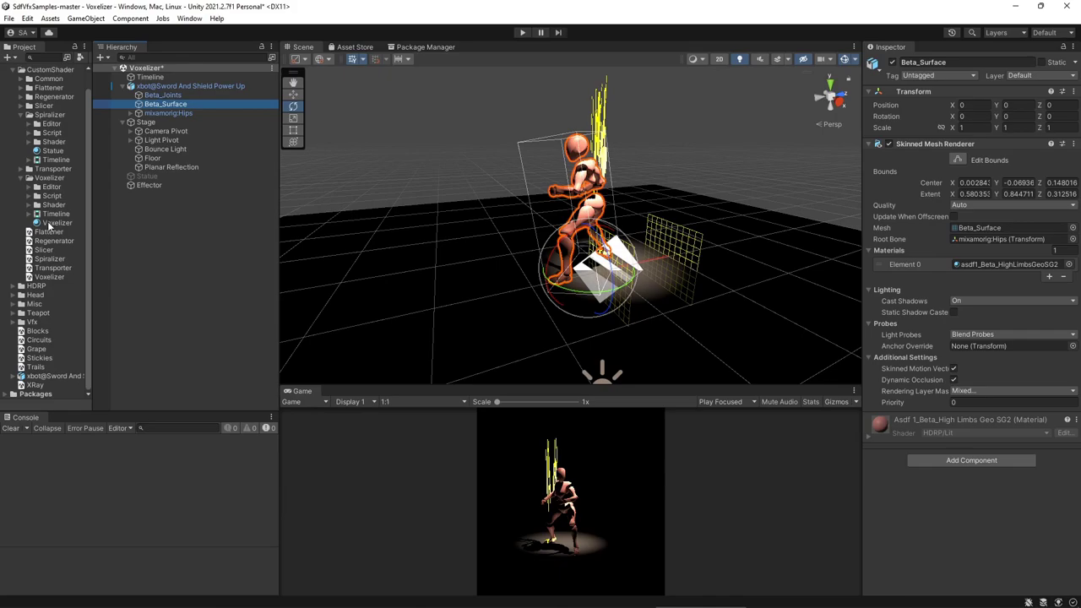
left_click_drag(48, 223, 957, 226)
left_click_drag(991, 264, 991, 262)
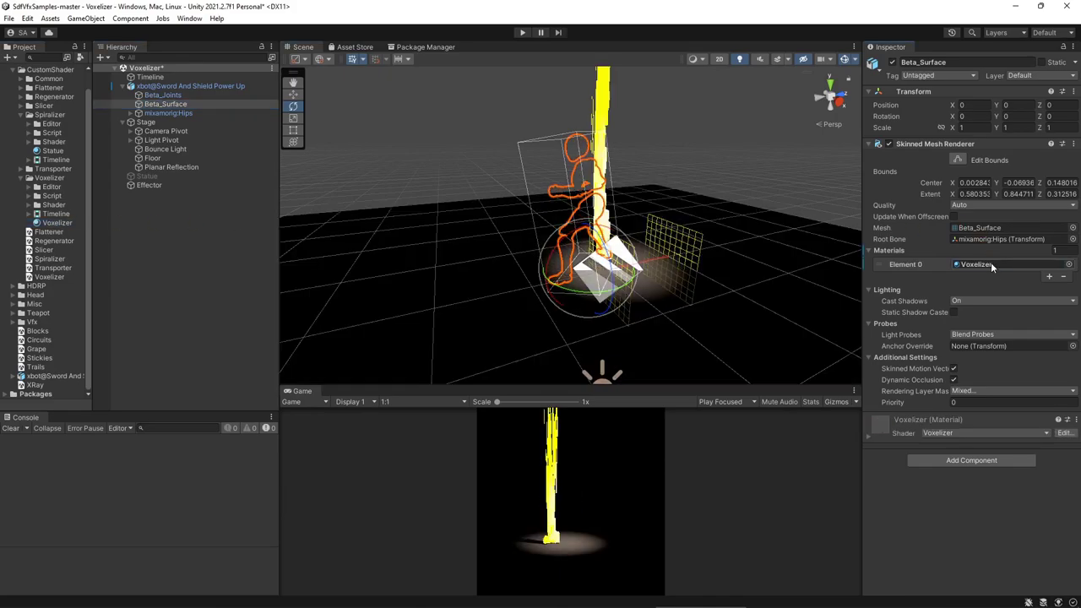
- Play the scene and zoom and orbit to watch the xbot break into voxels
left_click(518, 33)
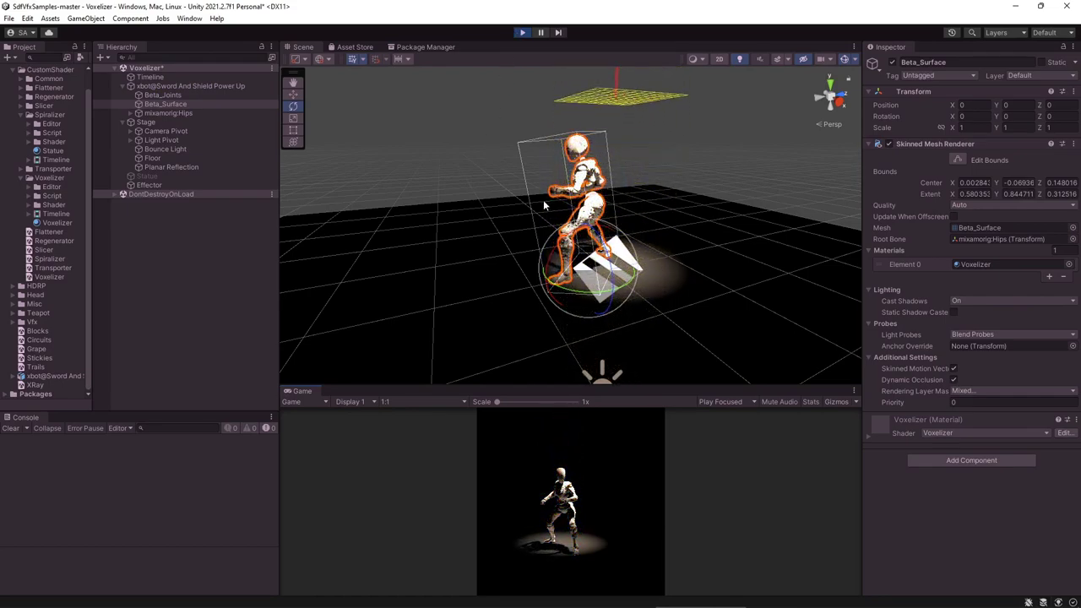
scroll(544, 203, "up", 5)
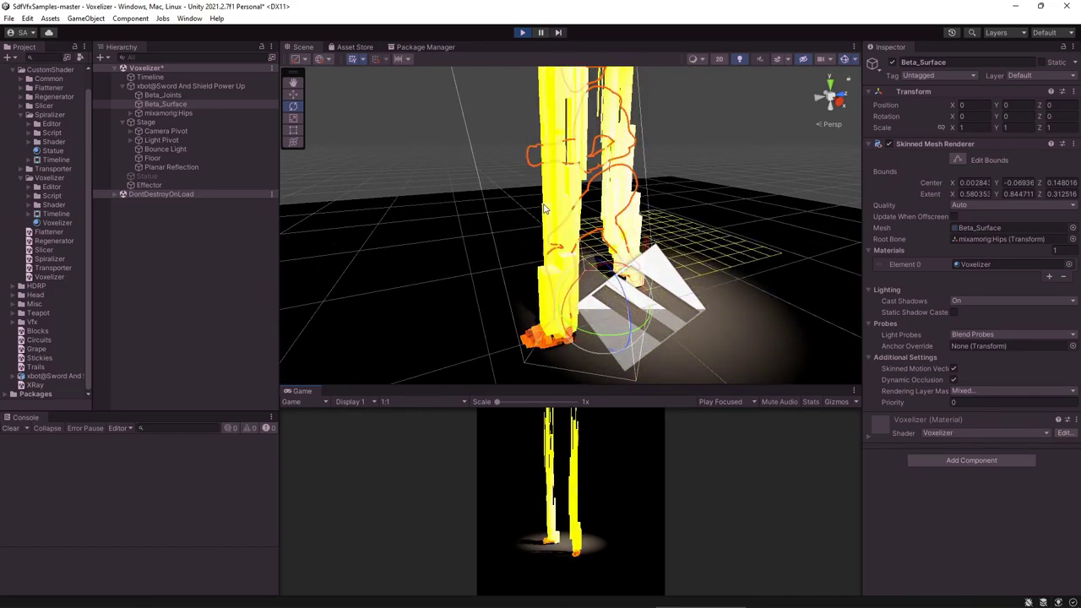
left_click_drag(544, 209, 568, 114, "alt")
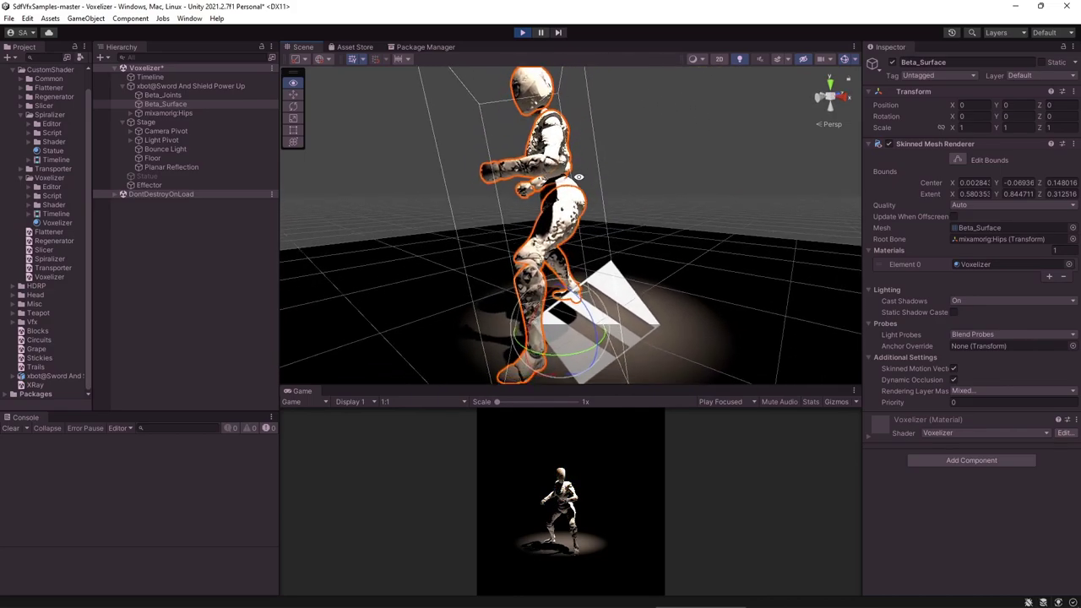
- Stop Play mode and duplicate the Voxelizer material as Voxelizer 1
left_click(522, 32)
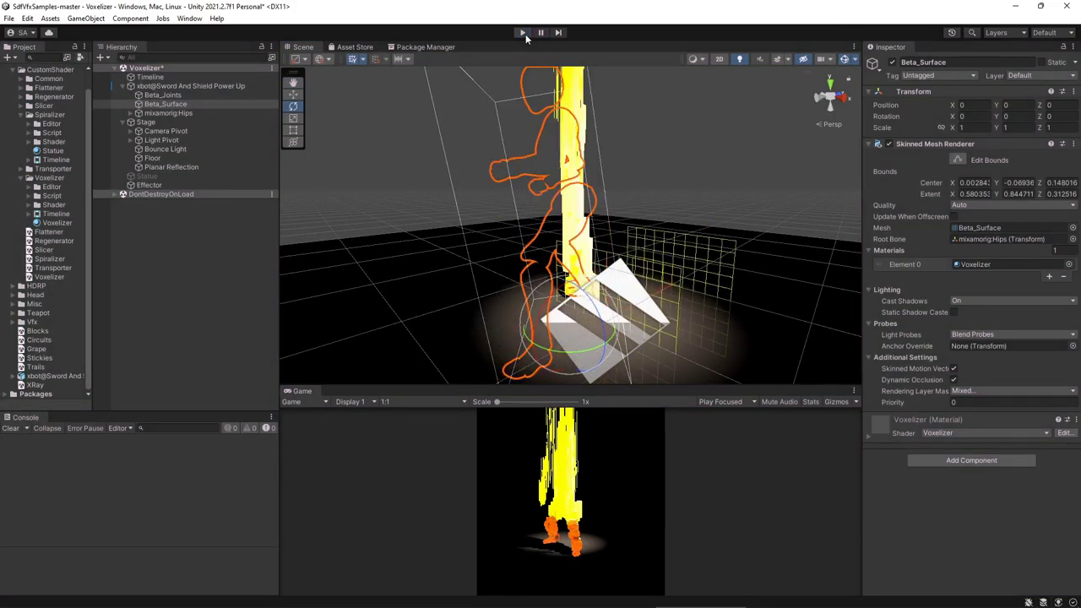
left_click(57, 223)
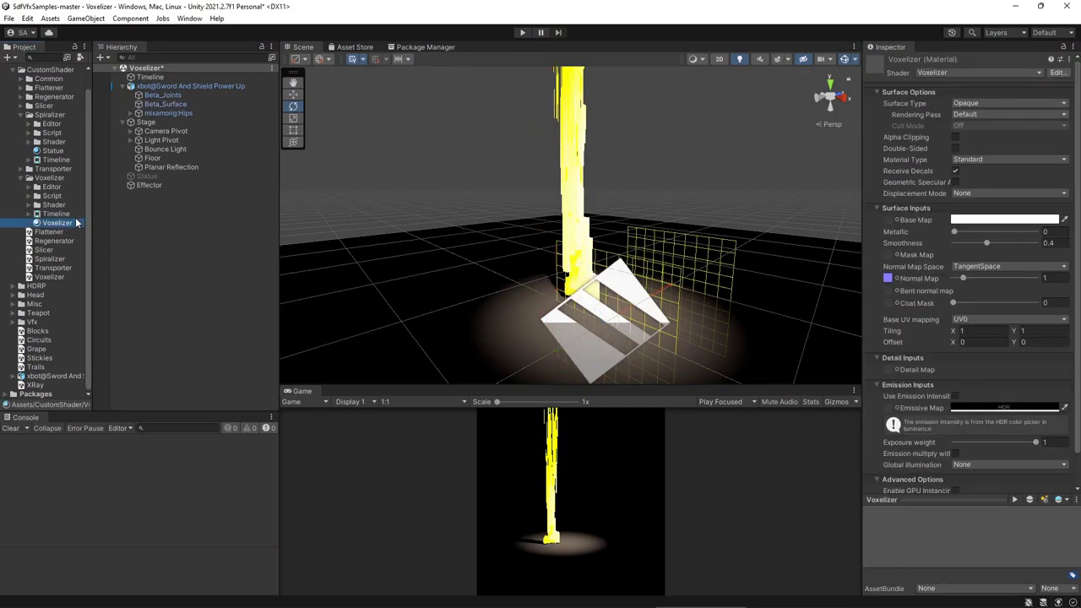
key("ctrl+d")
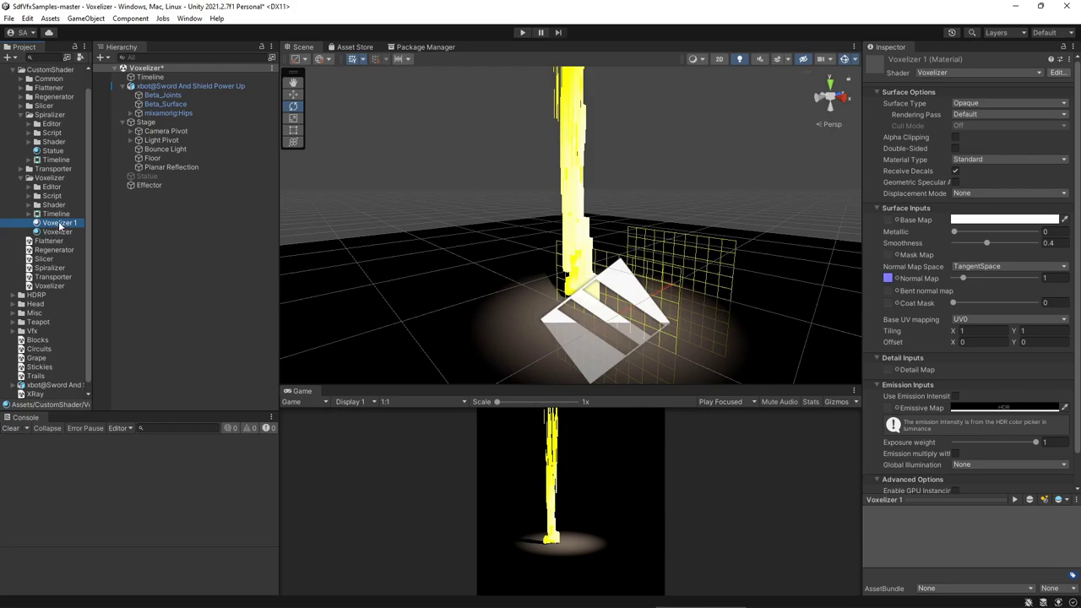
- Set Voxelizer 1's Normal Map to None and its base colour to red
left_click(897, 279)
scroll(620, 199, "up", 5)
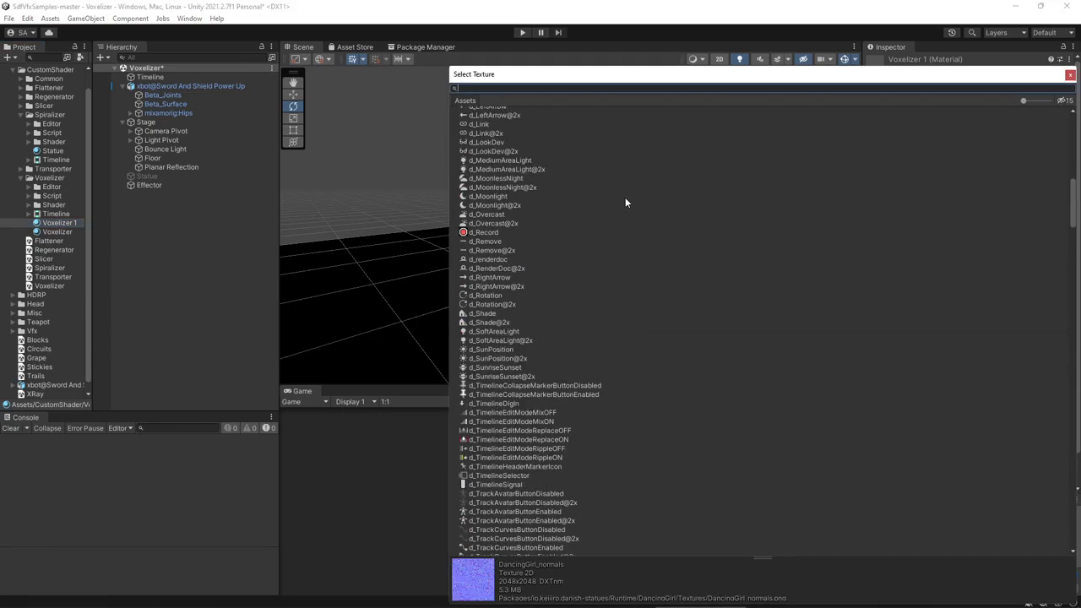
scroll(625, 197, "up", 10)
left_click(495, 112)
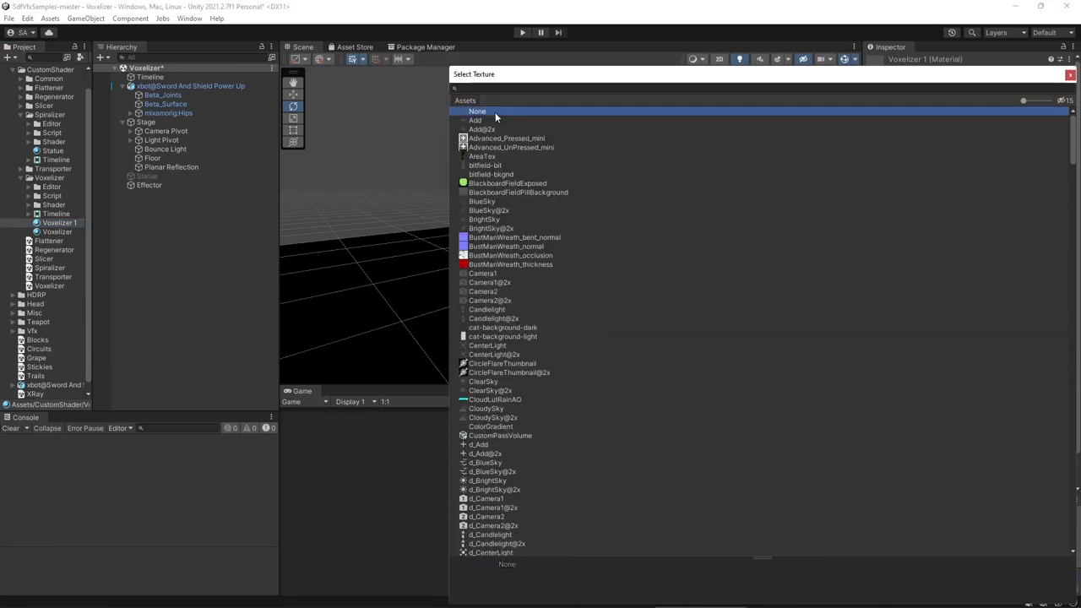
left_click(1070, 74)
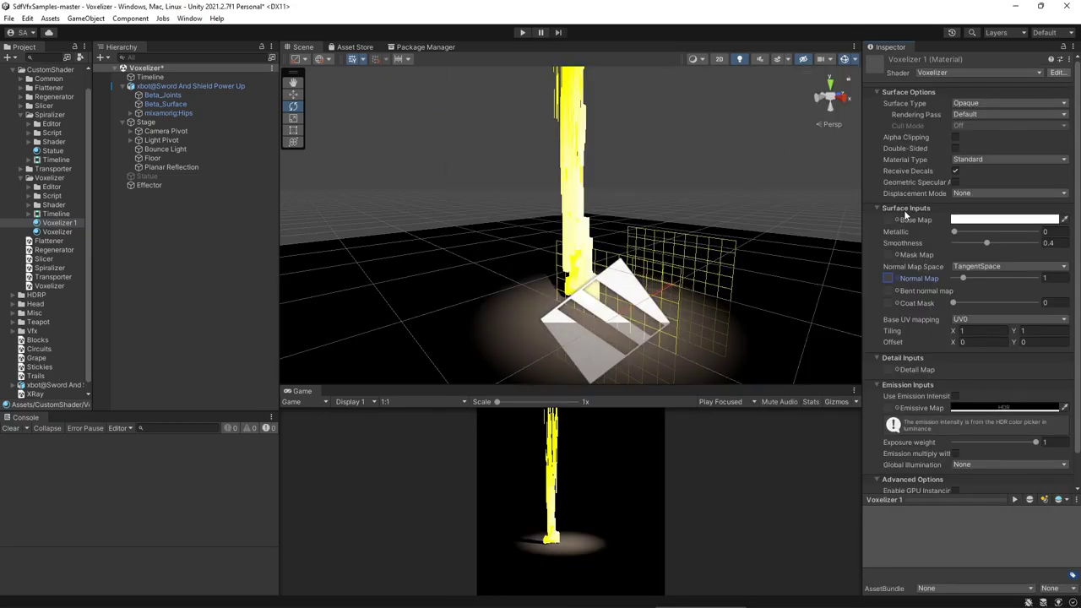
left_click(973, 220)
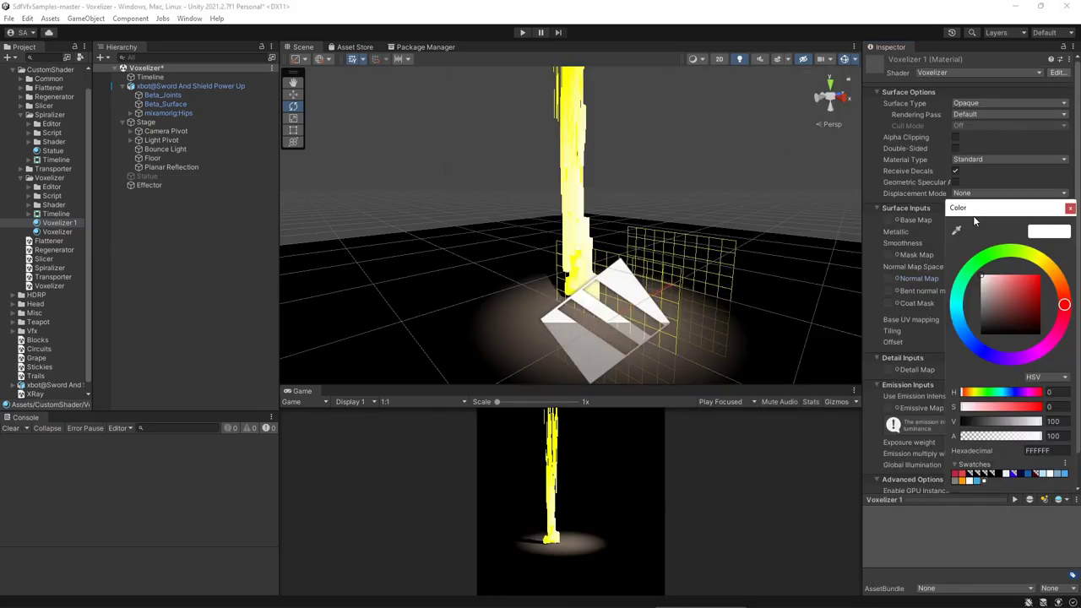
left_click(1042, 275)
left_click(1070, 209)
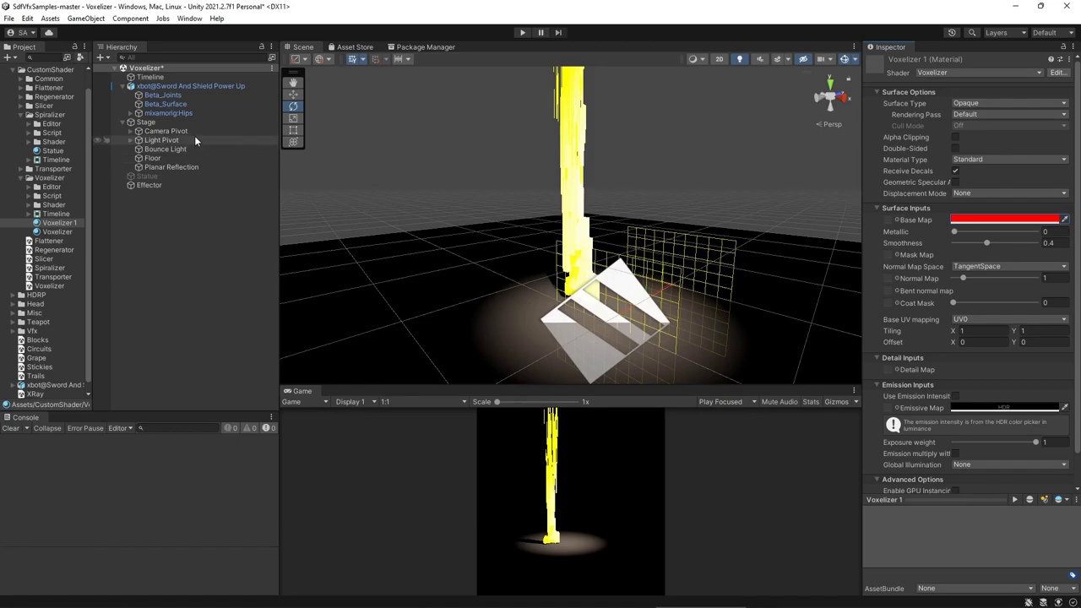
- Assign Voxelizer 1 to both Beta_Joints and Beta_Surface meshes
left_click(173, 104)
left_click(173, 94)
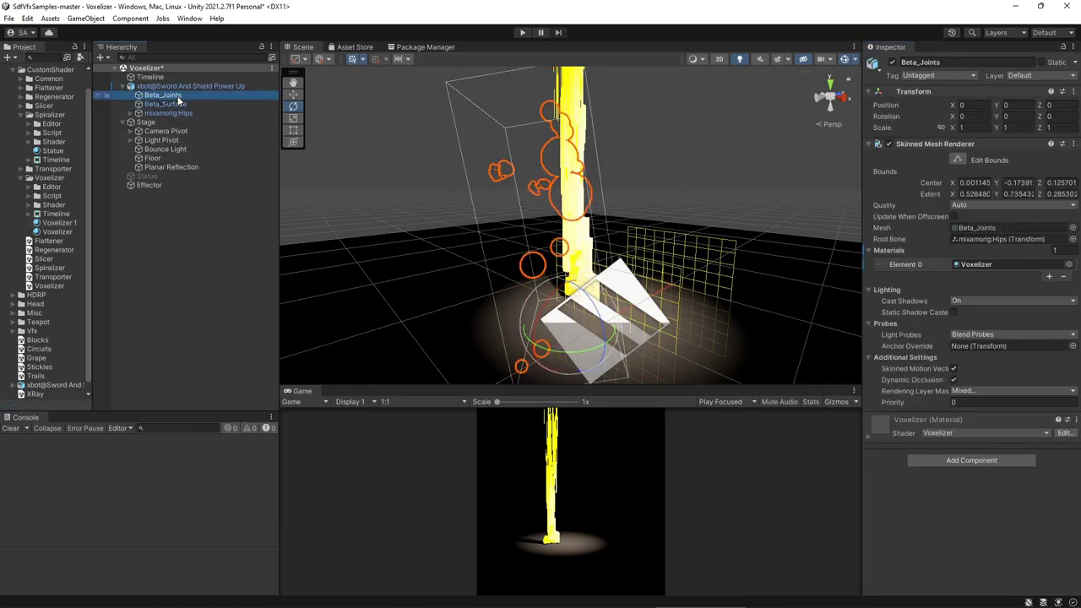
left_click(181, 104, "ctrl")
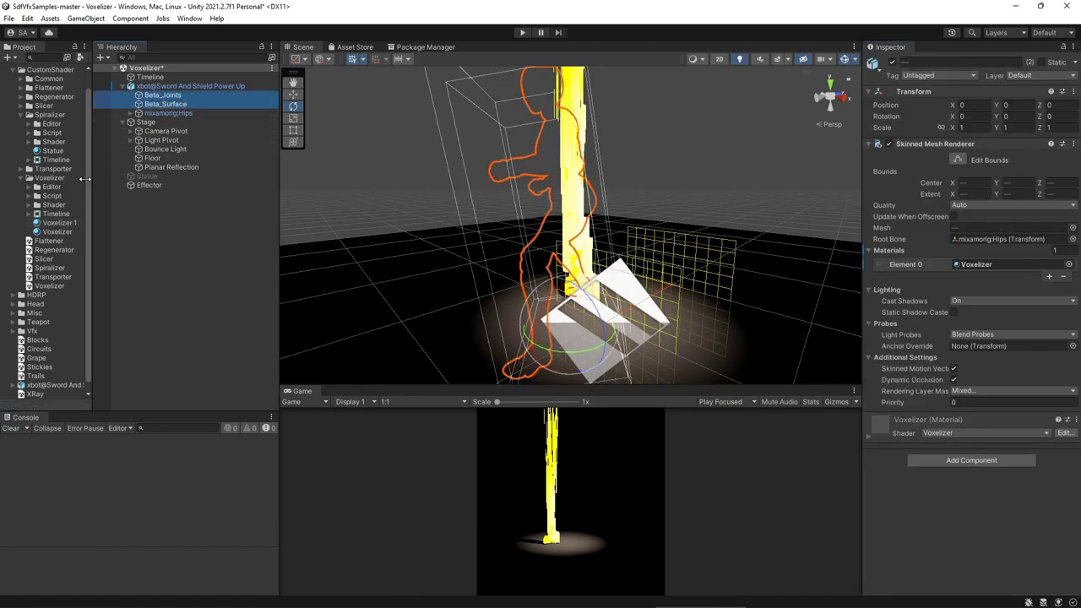
left_click_drag(64, 222, 977, 269)
- Play the scene with the red xbot and enlarge the Game view
left_click(523, 34)
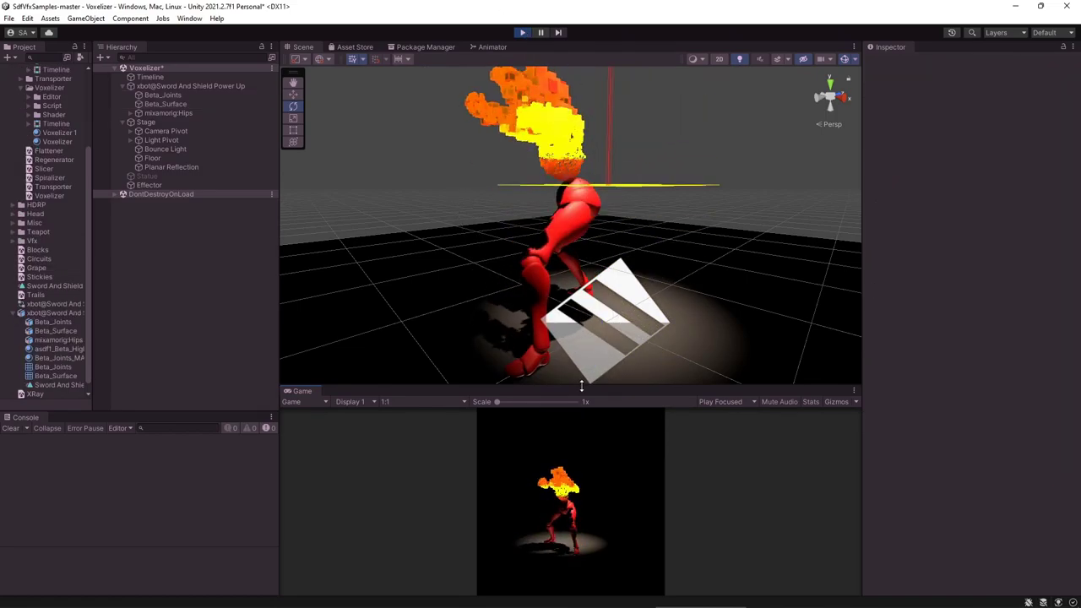
left_click_drag(591, 387, 591, 143)
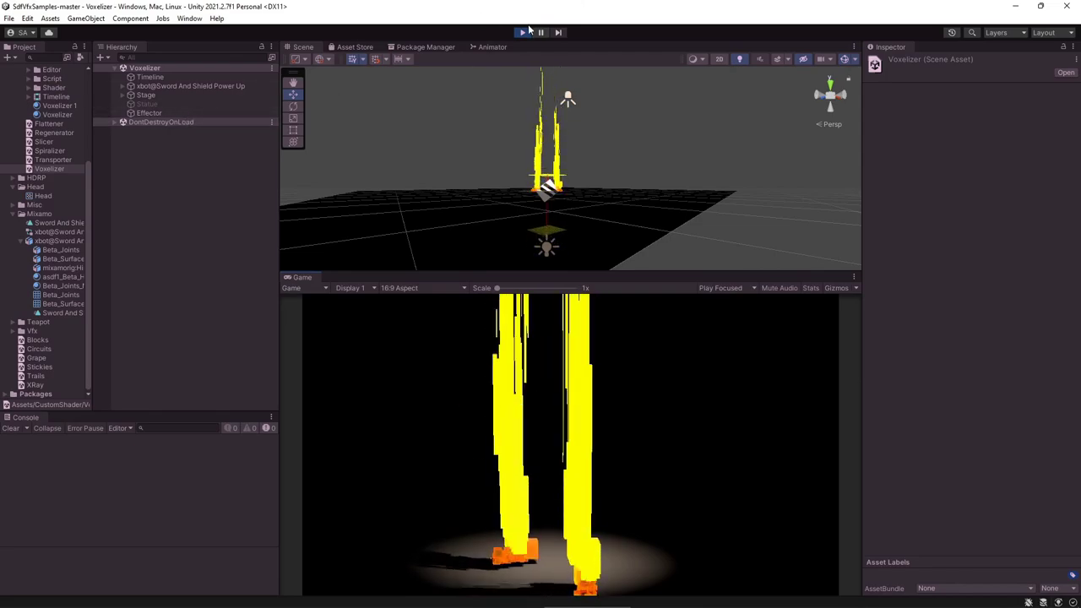
- Copy the Timeline, xbot and Effector objects, then open and play the Stickies scene
left_click(525, 32)
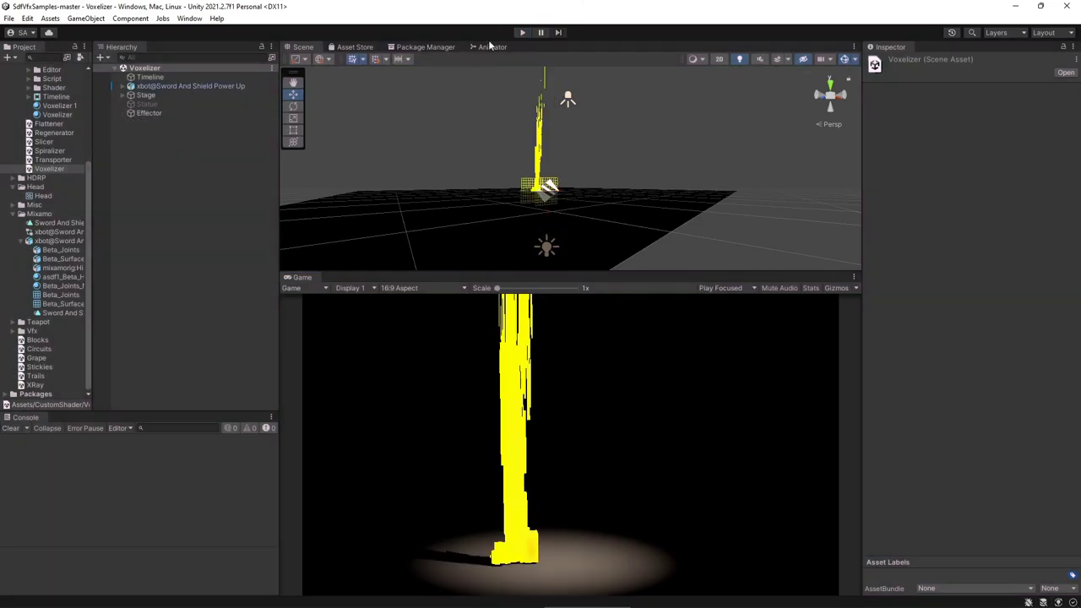
left_click(151, 114)
left_click(153, 87, "ctrl")
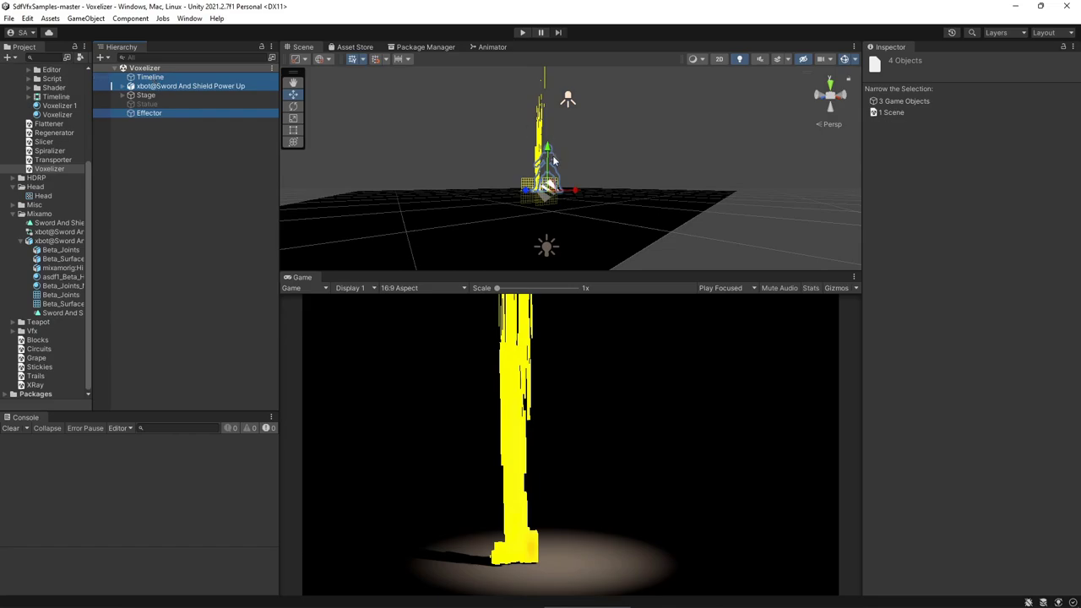
right_click(147, 112)
left_click(176, 134)
double_click(46, 370)
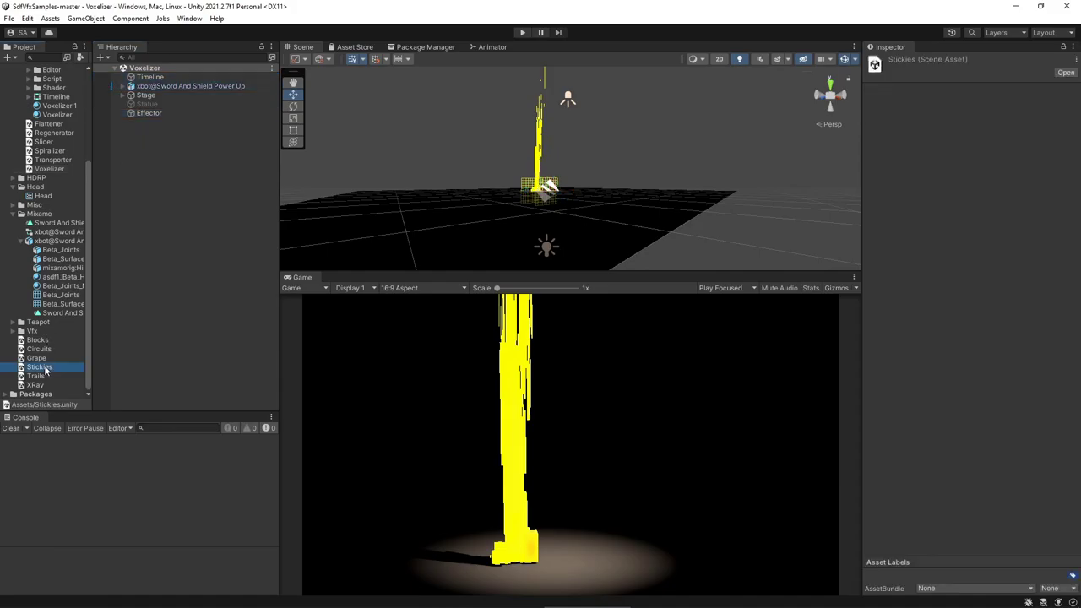
left_click(524, 32)
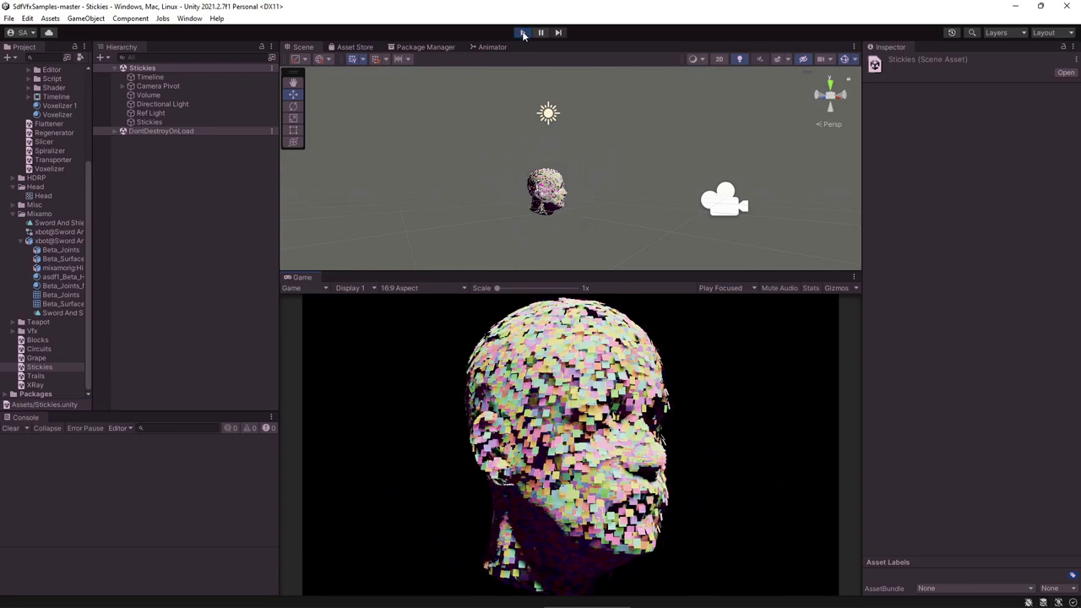
- Exit Play mode, paste Timeline (1), xbot and Effector into the Stickies scene, and play it
left_click(523, 33)
right_click(174, 152)
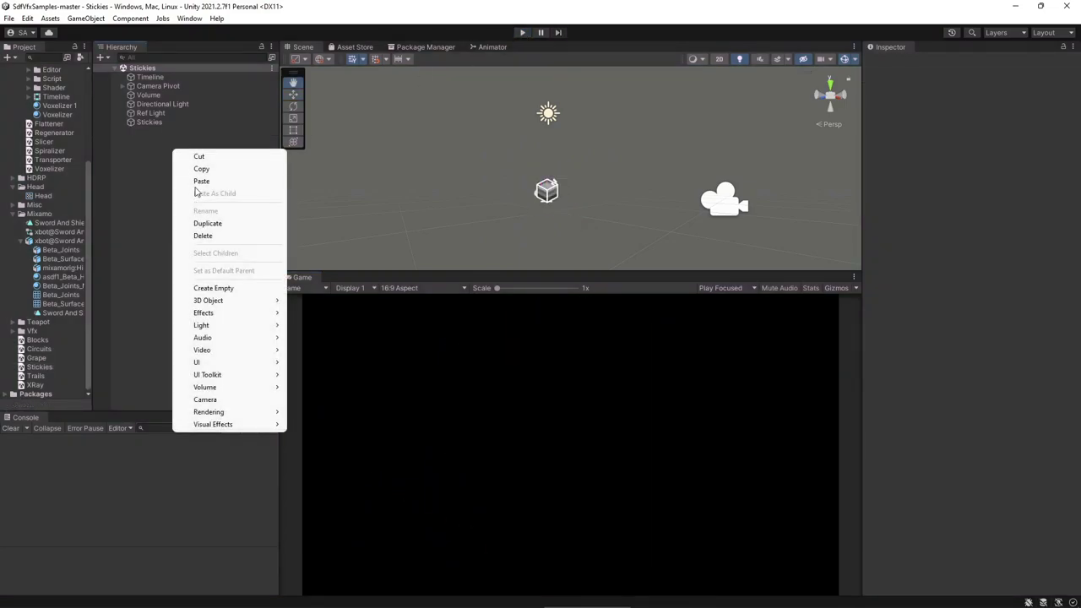
left_click(199, 182)
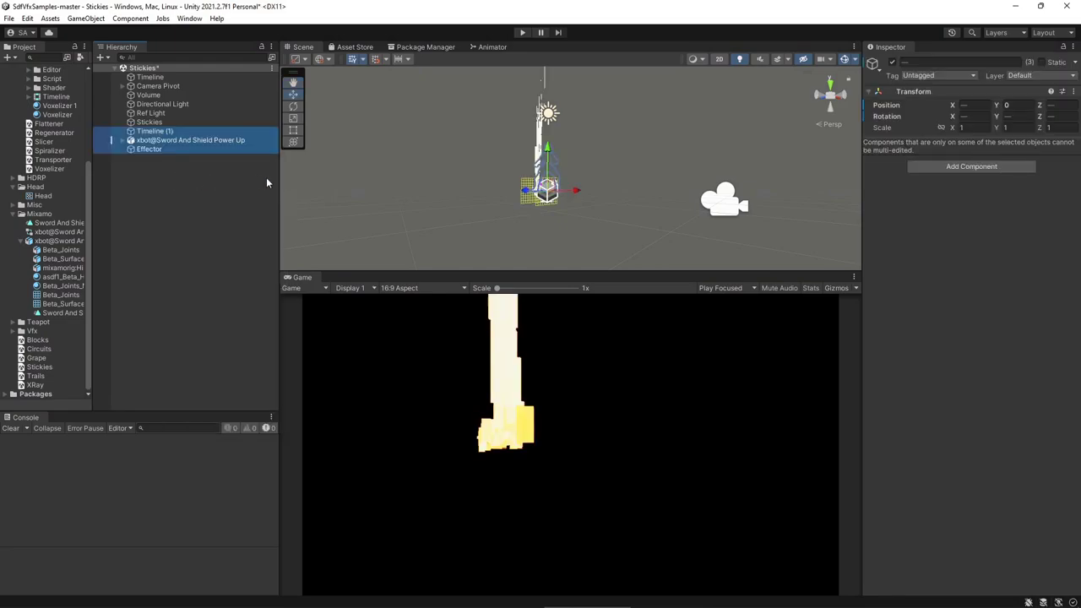
left_click(523, 33)
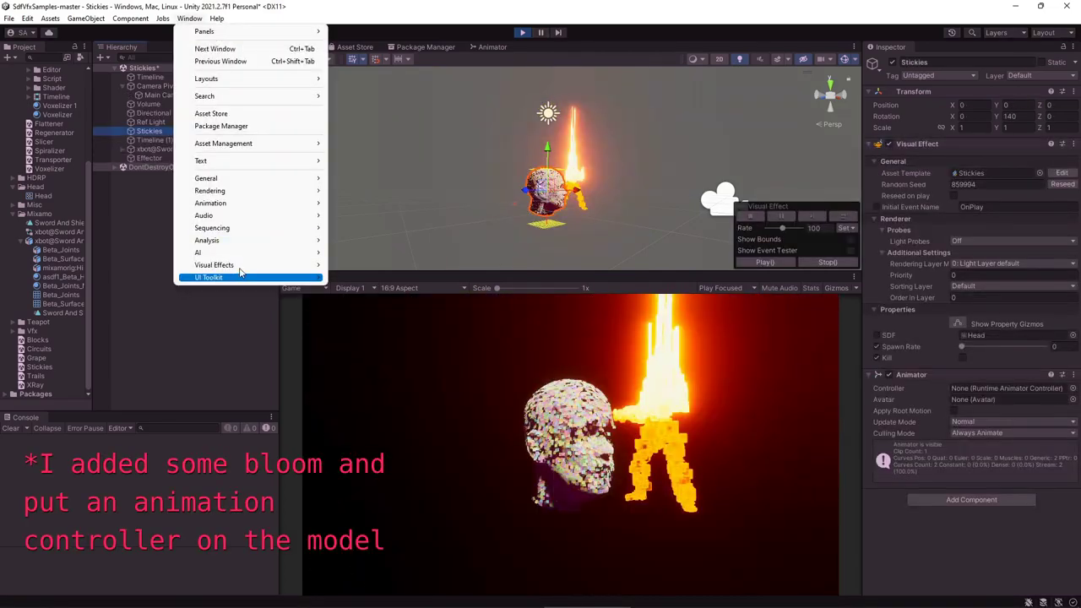
- Open the SDF Bake Tool from Window > Visual Effects > Utilities and move it toward the centre
mouse_move(226, 268)
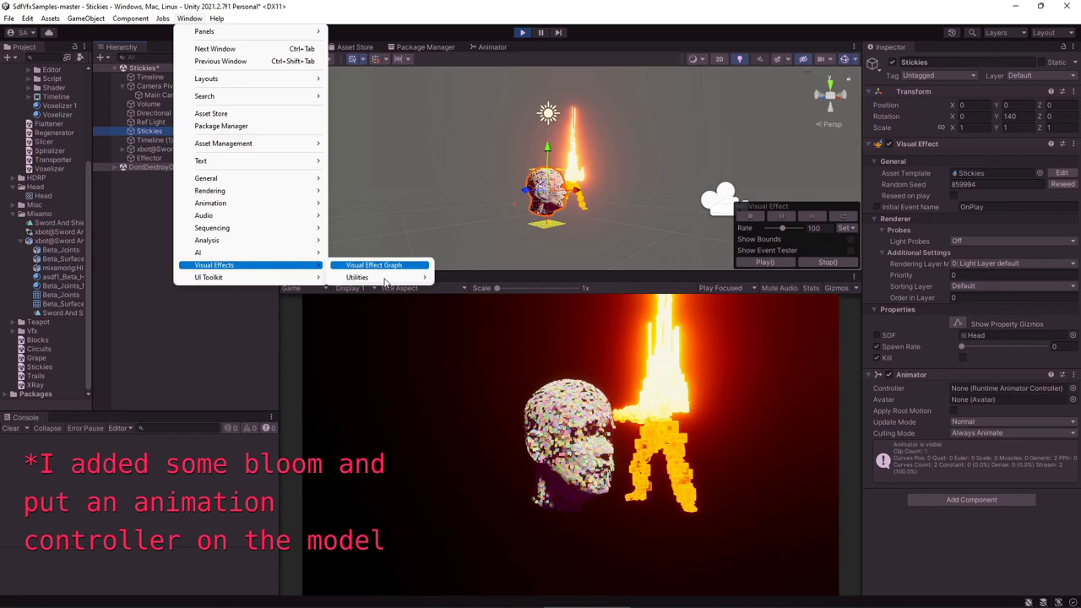
mouse_move(380, 283)
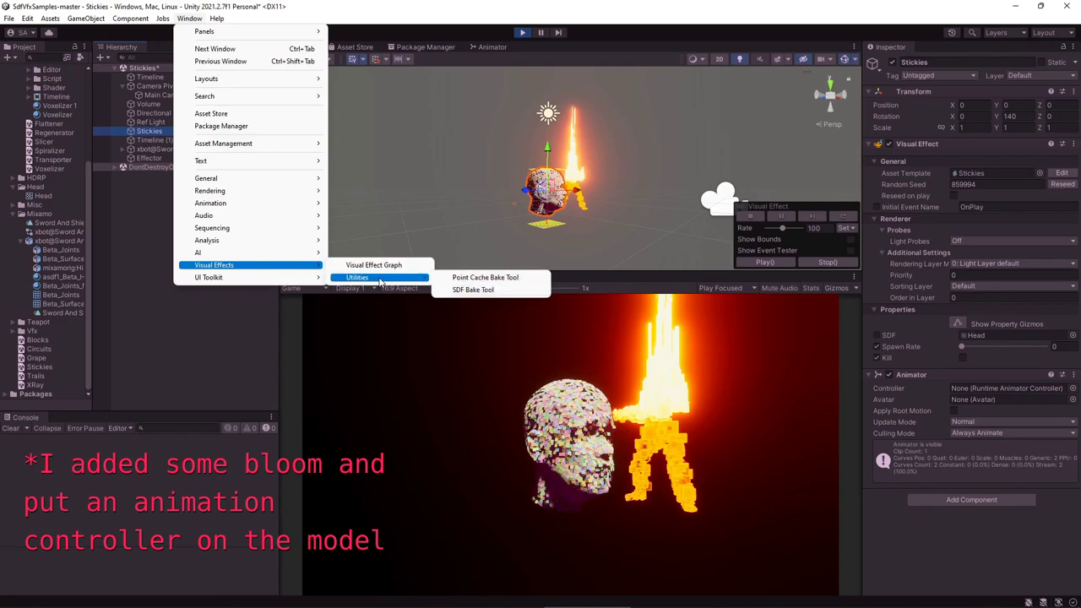
left_click(467, 291)
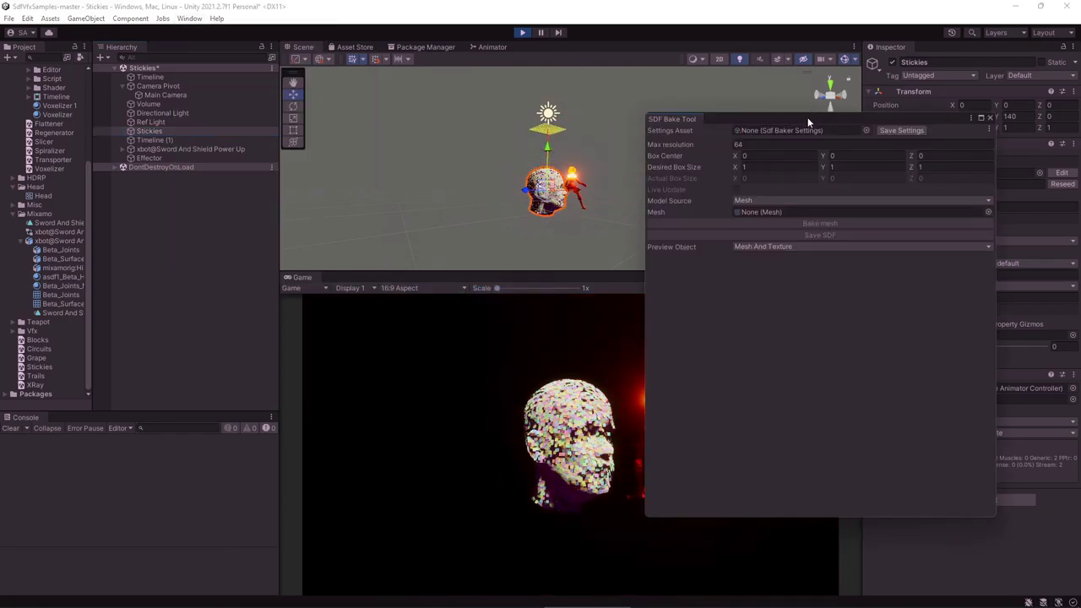
left_click_drag(809, 122, 569, 150)
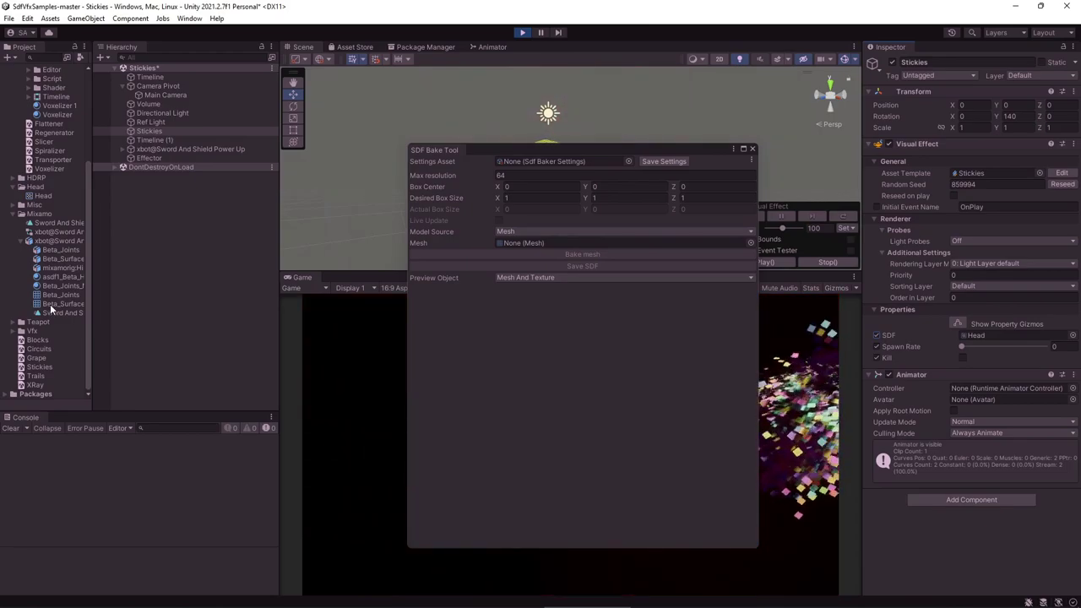
- Bake the Beta_Surface mesh into a 64x64x13 SDF and save it as SDF.asset
left_click_drag(50, 306, 524, 244)
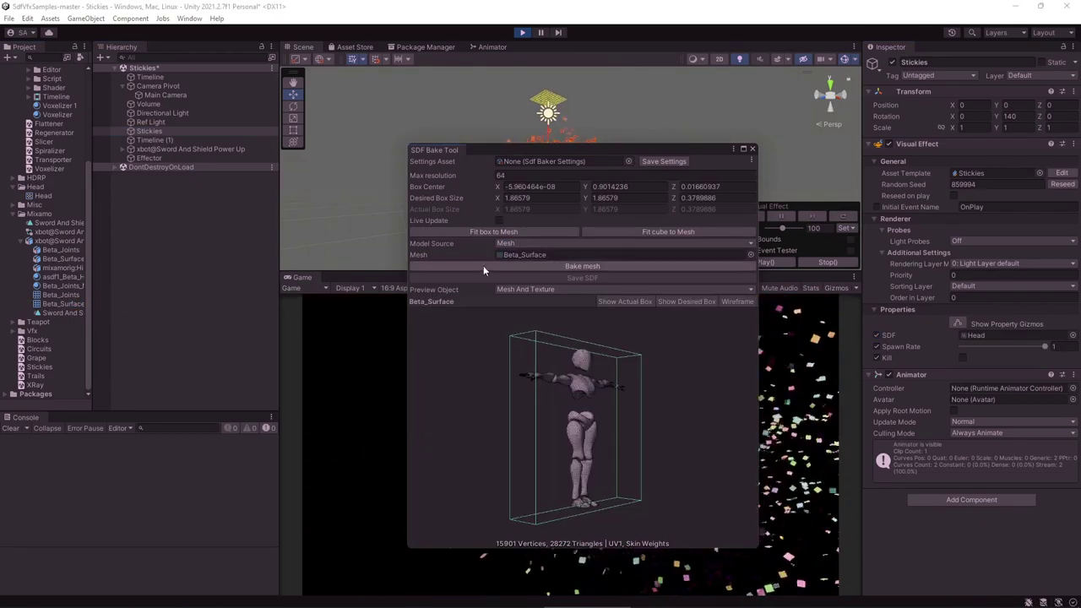
left_click(507, 266)
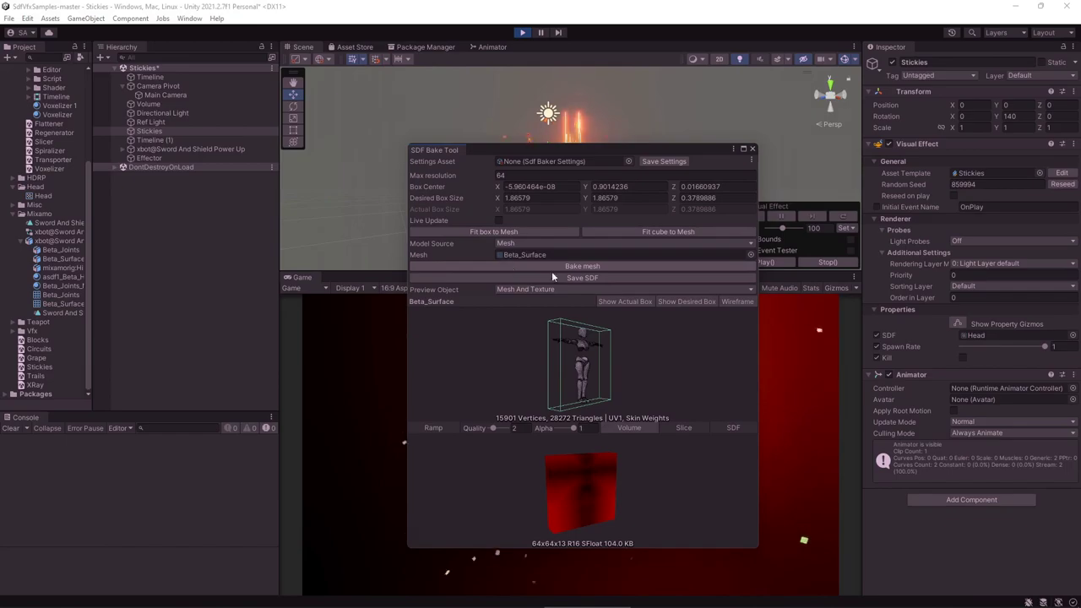
left_click(557, 276)
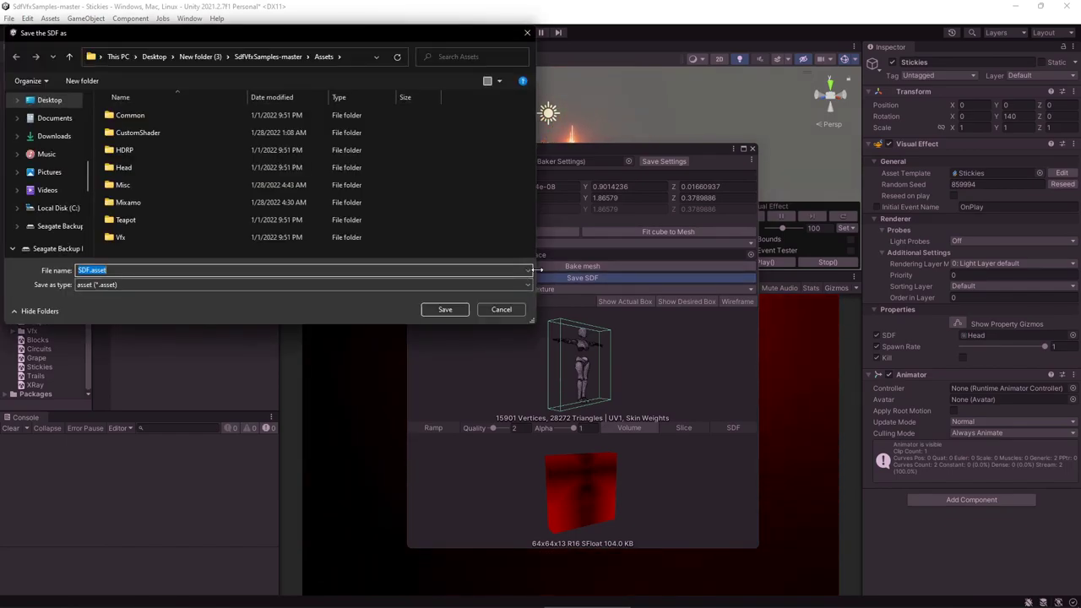
left_click(448, 309)
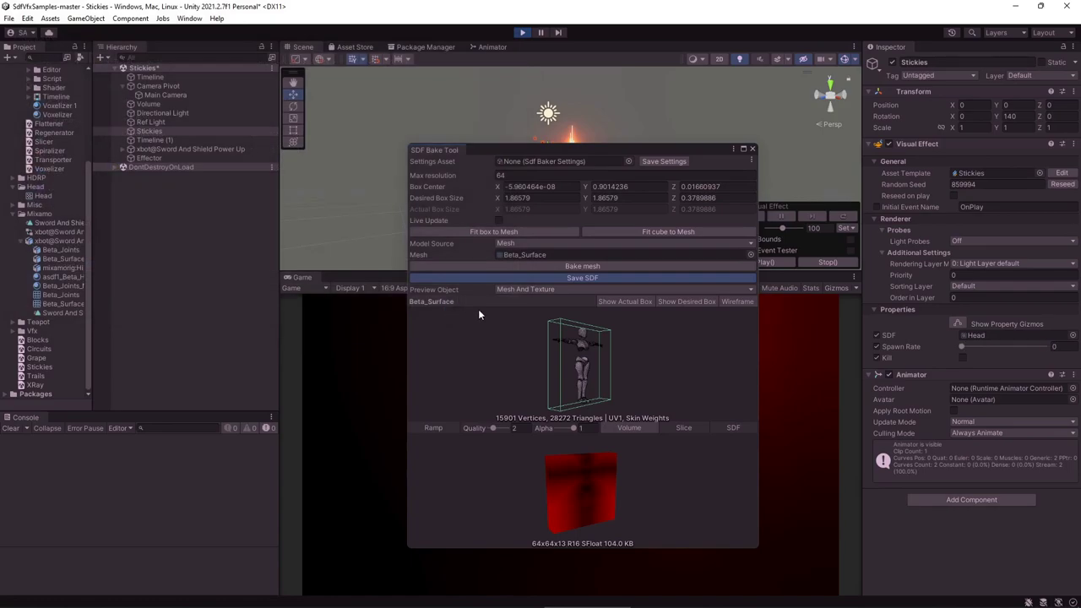
- Close the SDF Bake Tool and assign SDF.asset to the Stickies Visual Effect's SDF property
left_click(752, 150)
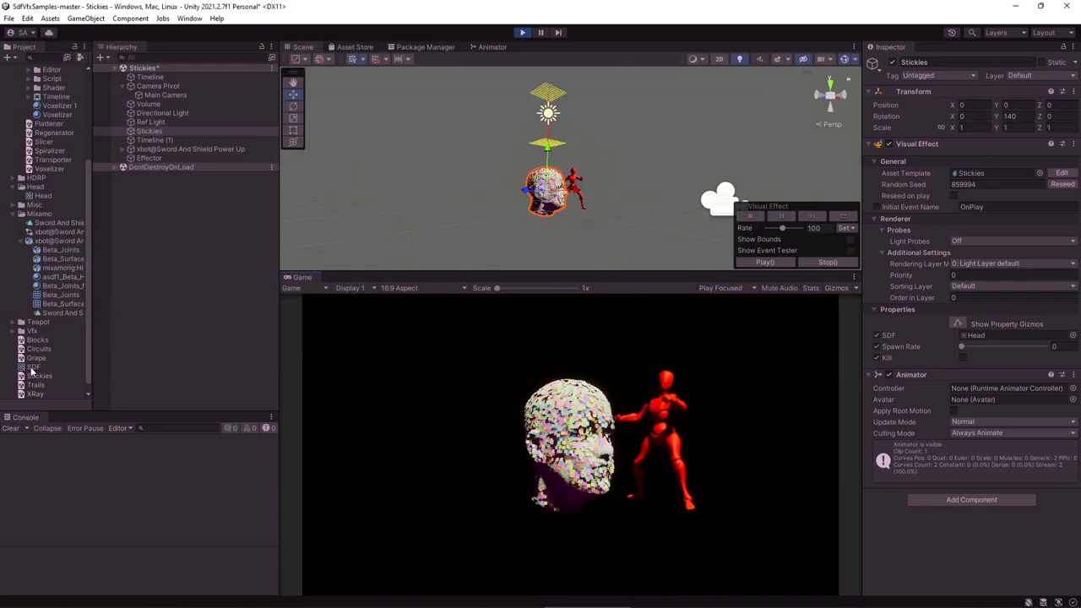
left_click_drag(32, 366, 983, 336)
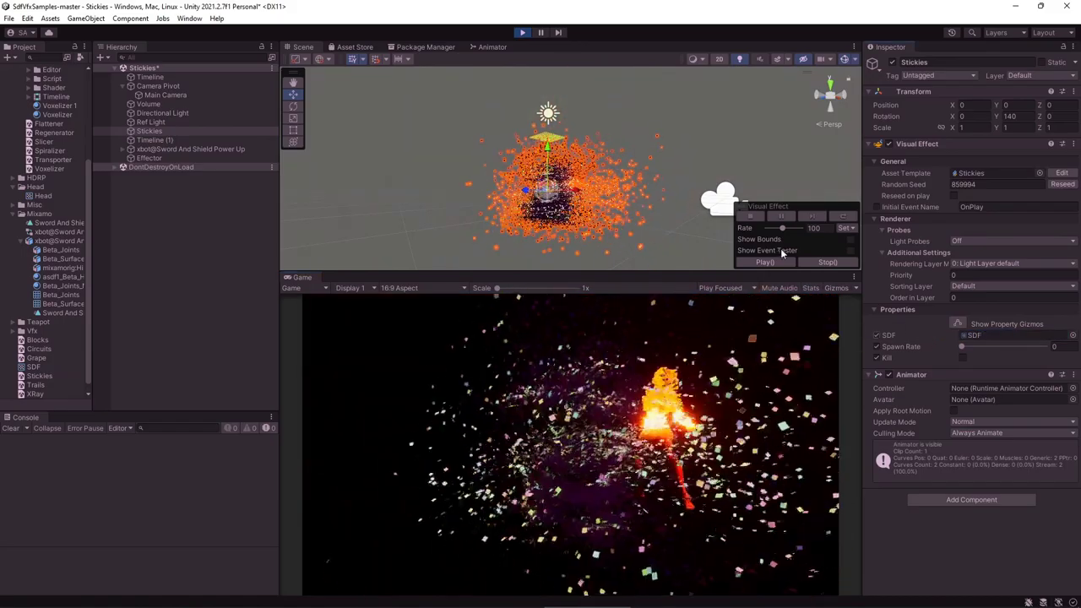